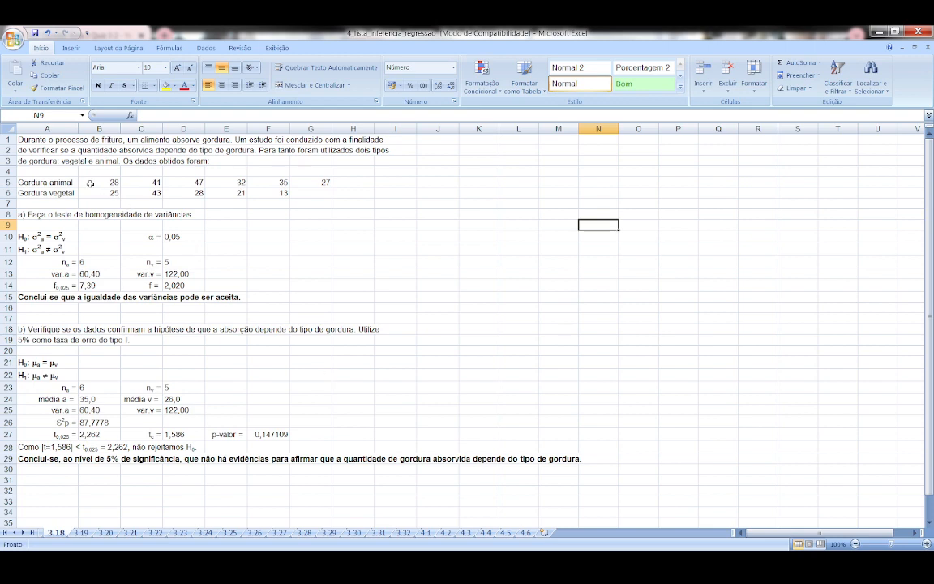
# - Open the two-sample F-test for variances (Teste-F: duas amostras para variâncias) from the data analysis tools
pyautogui.moveTo(25, 182); pyautogui.dragTo(321, 180)
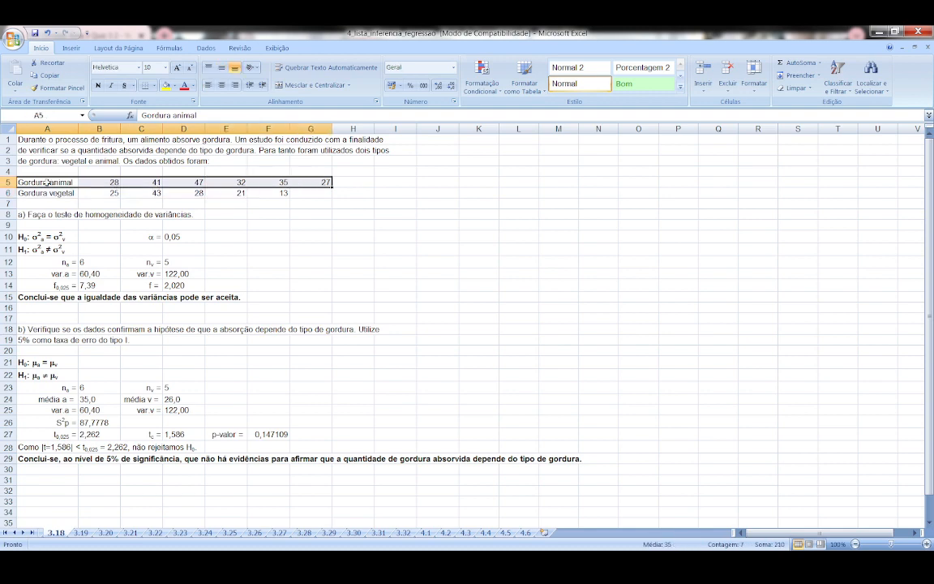
pyautogui.click(115, 195)
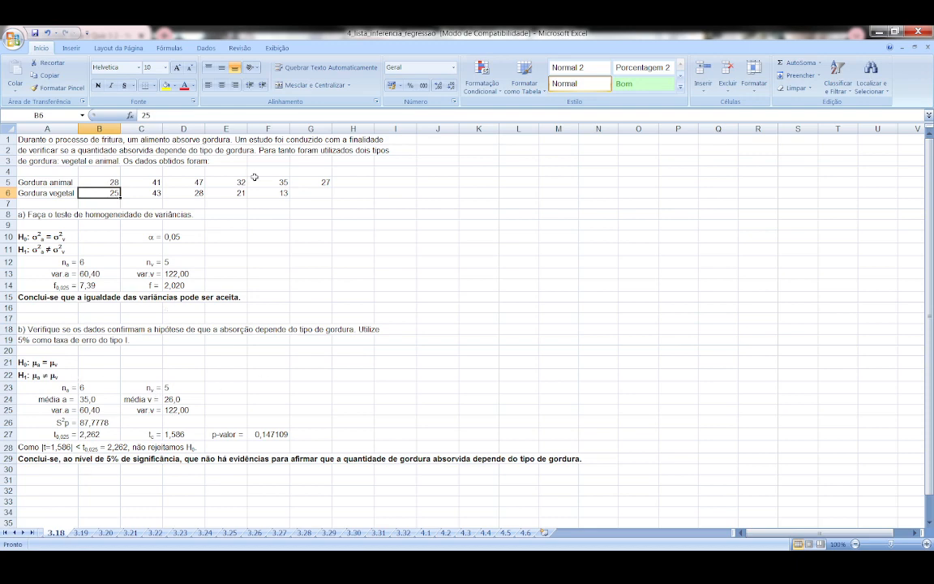
pyautogui.click(206, 48)
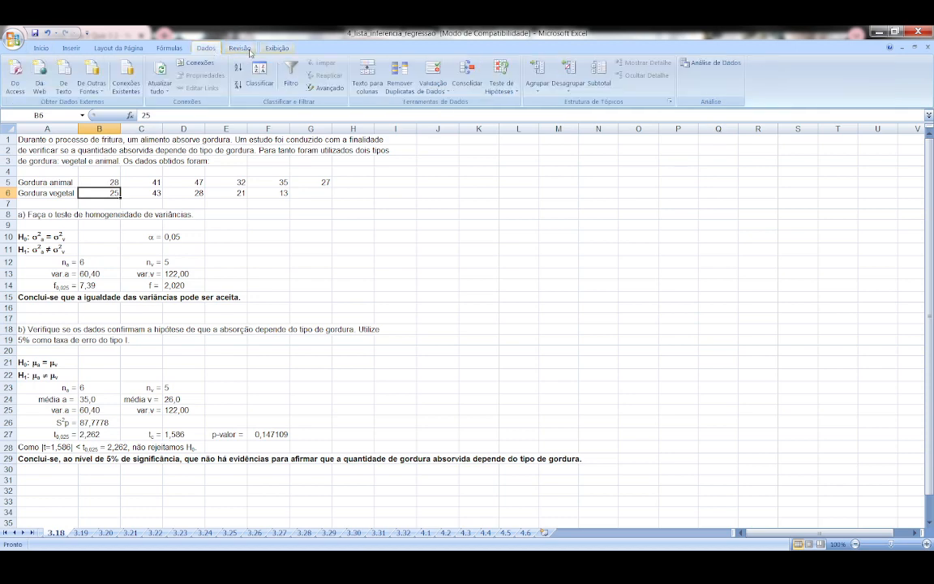
pyautogui.click(717, 68)
pyautogui.moveTo(174, 216); pyautogui.dragTo(550, 206)
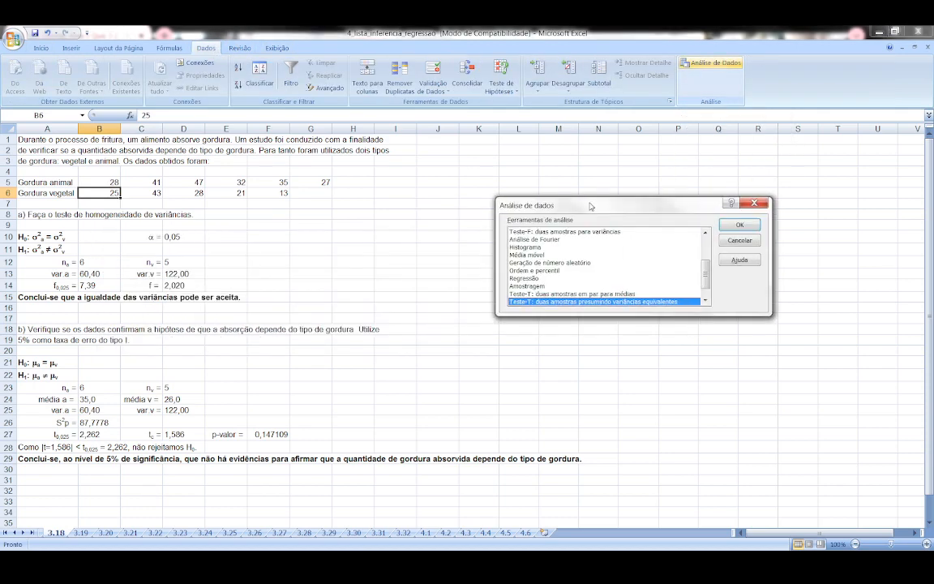
pyautogui.click(532, 233)
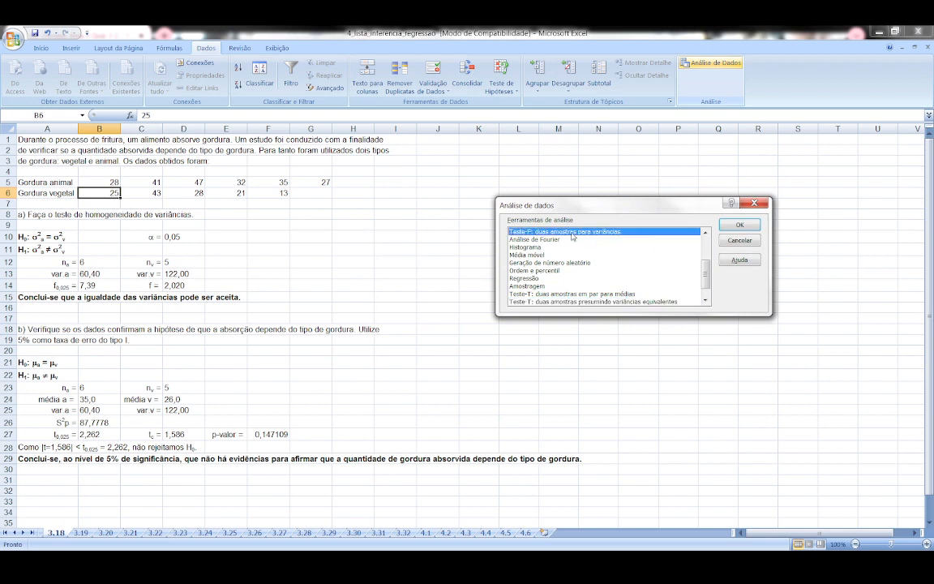
pyautogui.click(740, 225)
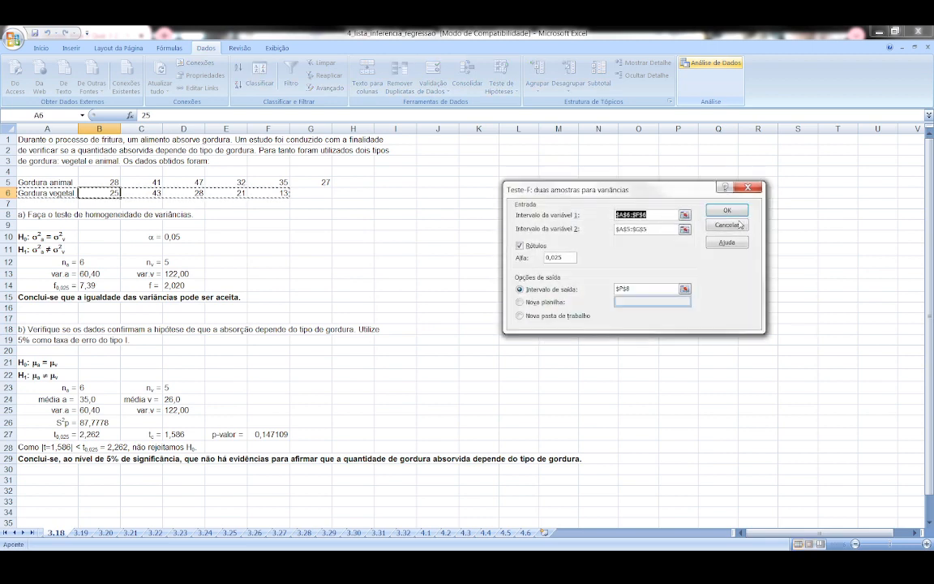
# - Run the F-test with variable 1 as A6:F6, variable 2 as A5:G5, labels included, alpha 0,025 and output at P8
pyautogui.click(650, 214)
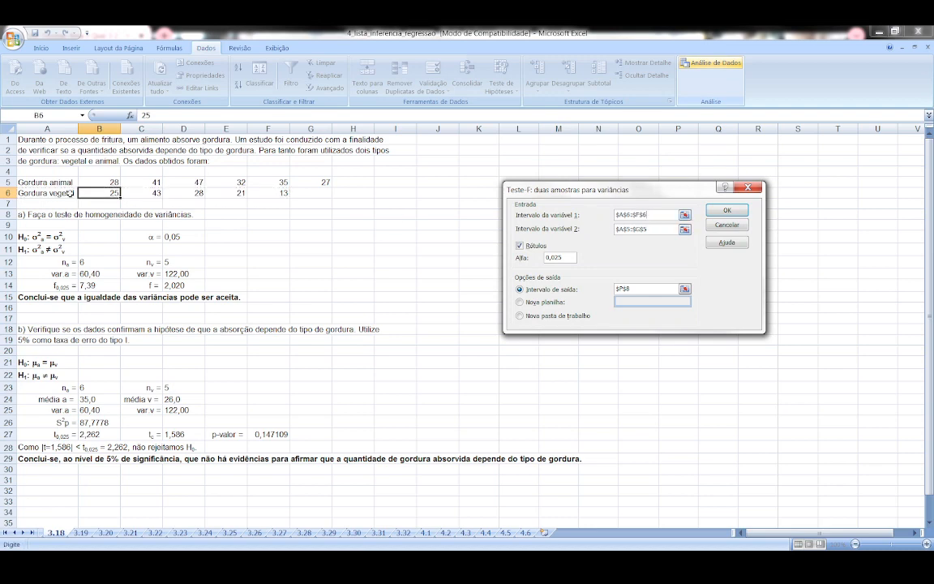
pyautogui.doubleClick(667, 216)
pyautogui.click(660, 230)
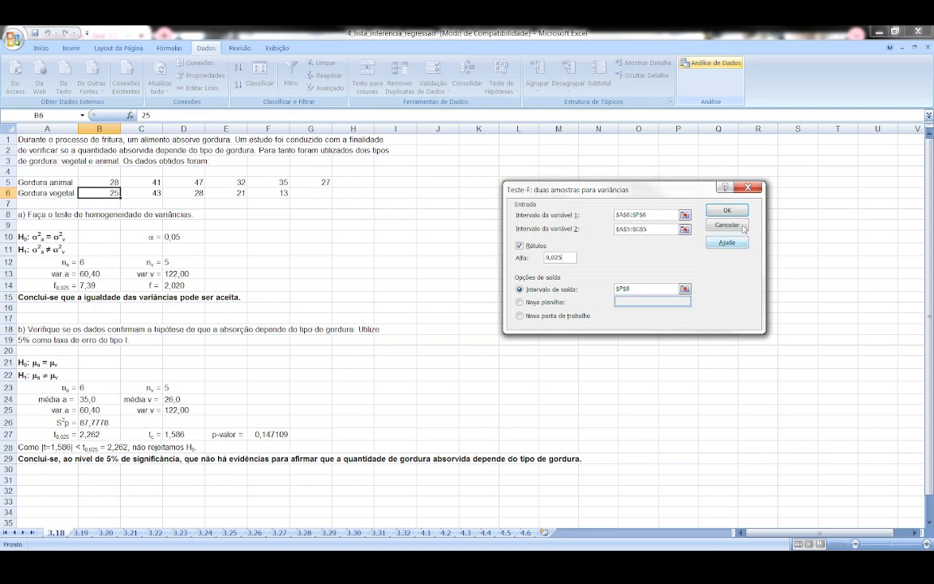
pyautogui.click(652, 288)
pyautogui.moveTo(643, 192); pyautogui.dragTo(568, 357)
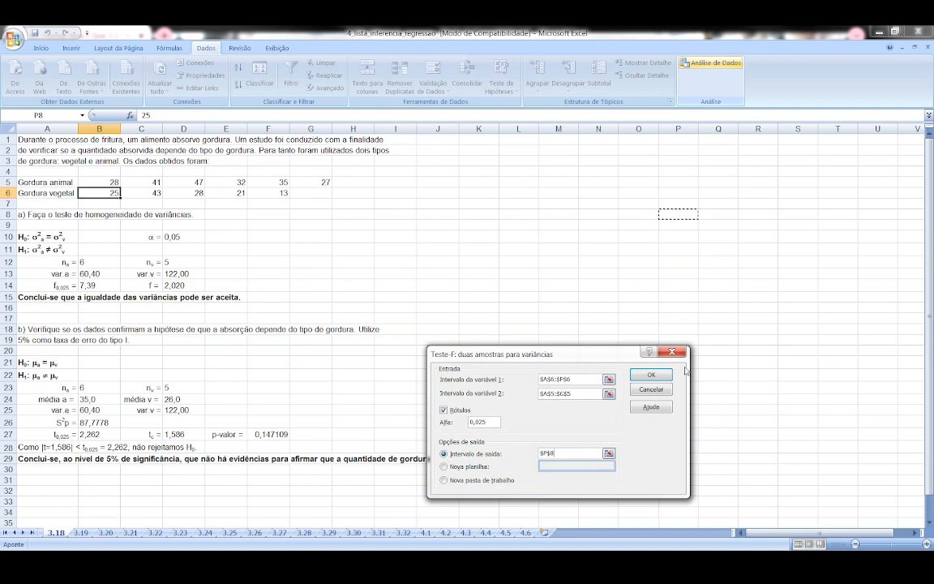
pyautogui.click(653, 374)
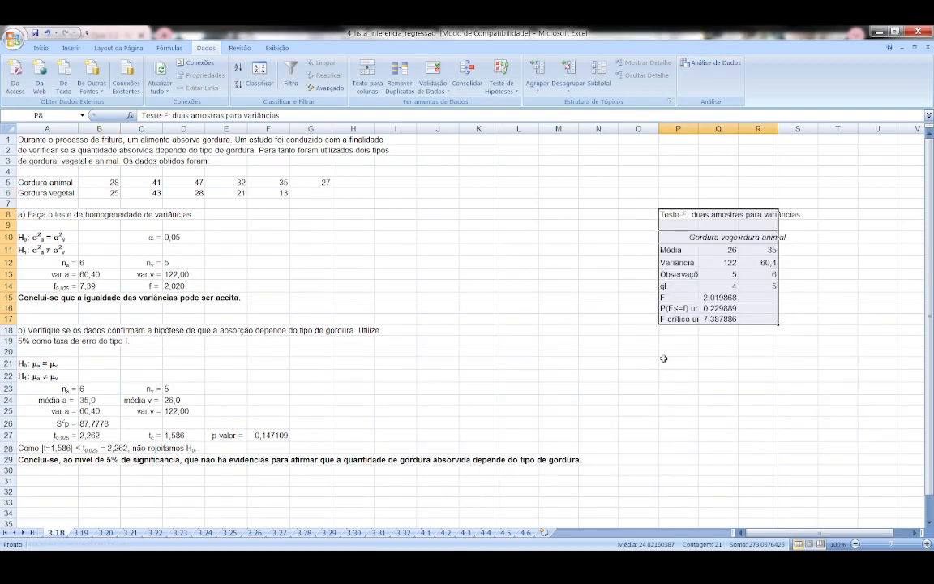
pyautogui.click(774, 343)
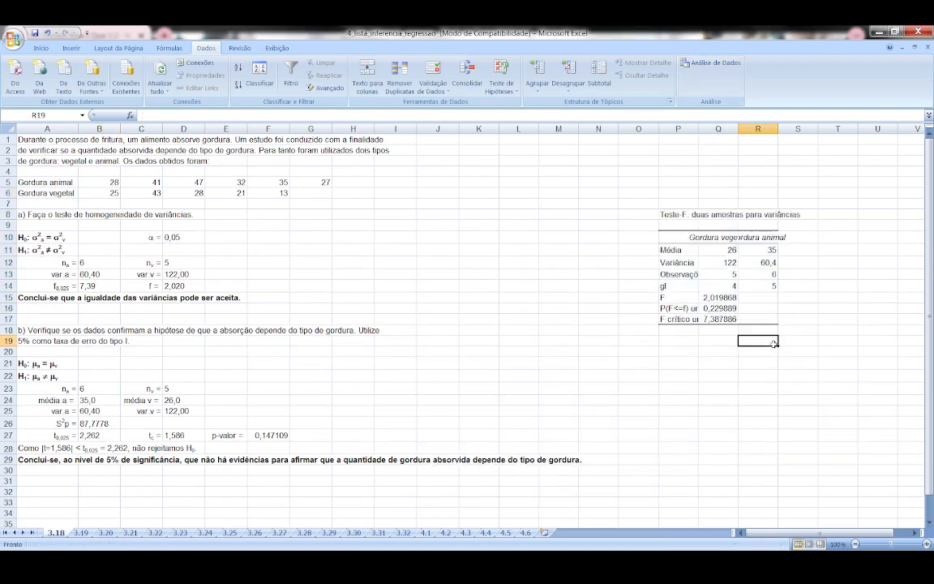
# - Review the F-test output's group statistics, F value and one-tailed critical F against the manual results in row 14
pyautogui.click(728, 262)
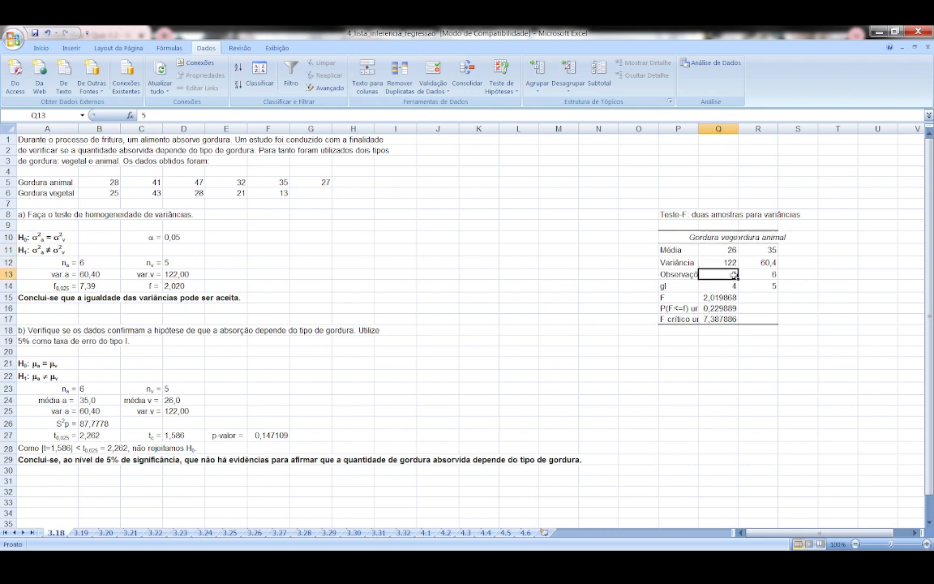
pyautogui.moveTo(762, 249); pyautogui.dragTo(762, 286)
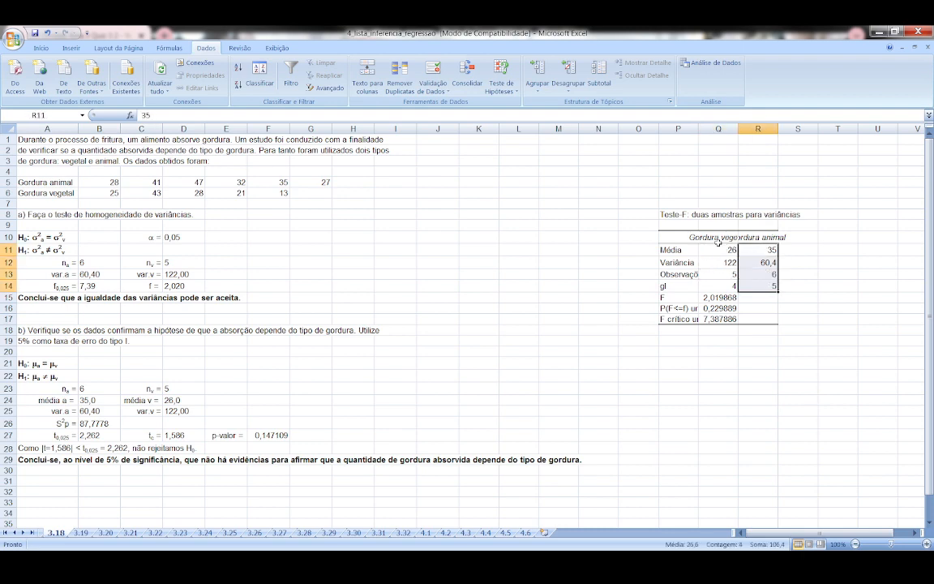
pyautogui.click(707, 297)
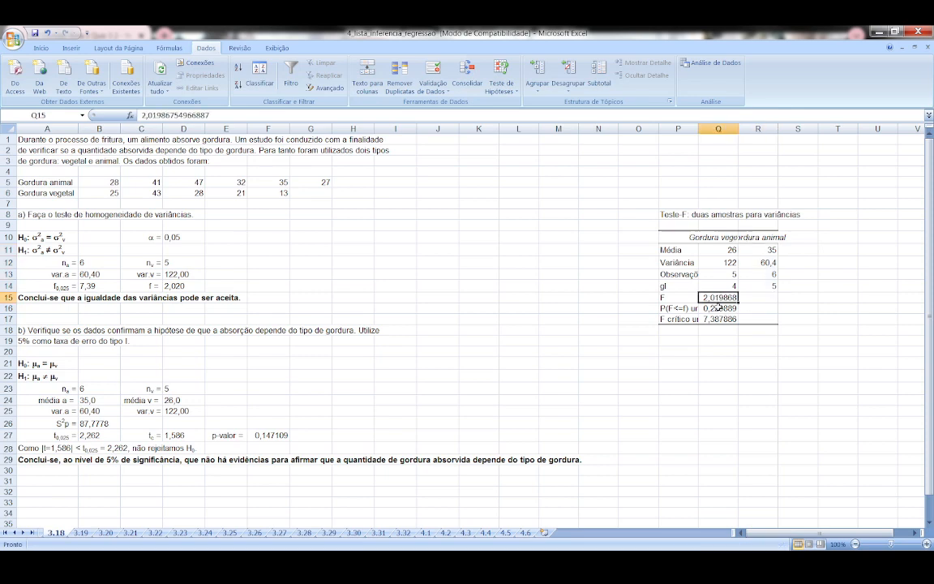
pyautogui.click(188, 287)
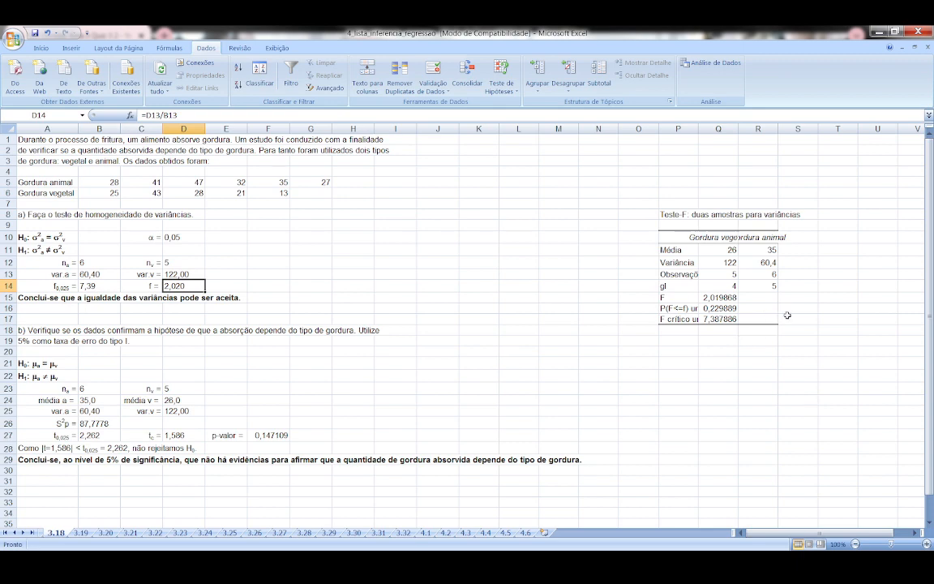
pyautogui.click(715, 319)
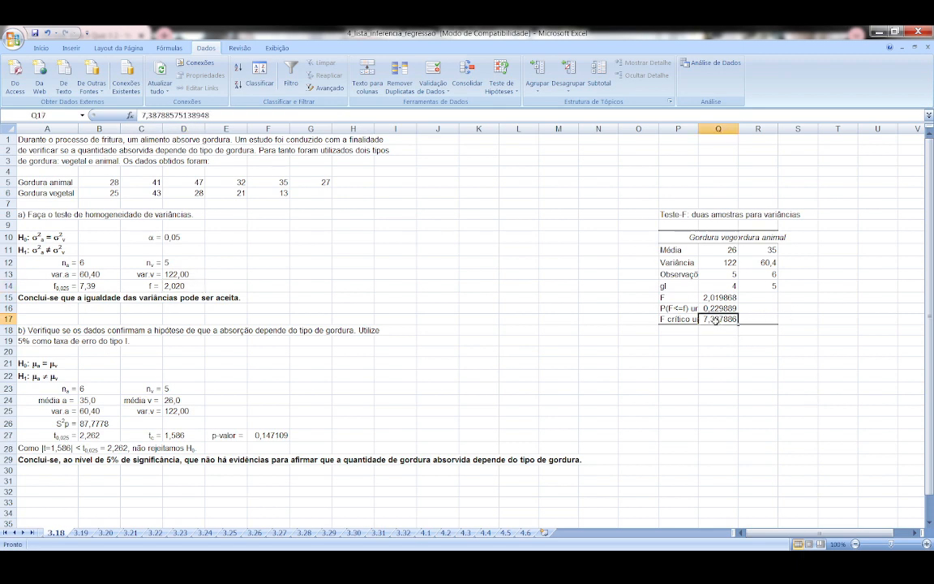
pyautogui.click(670, 321)
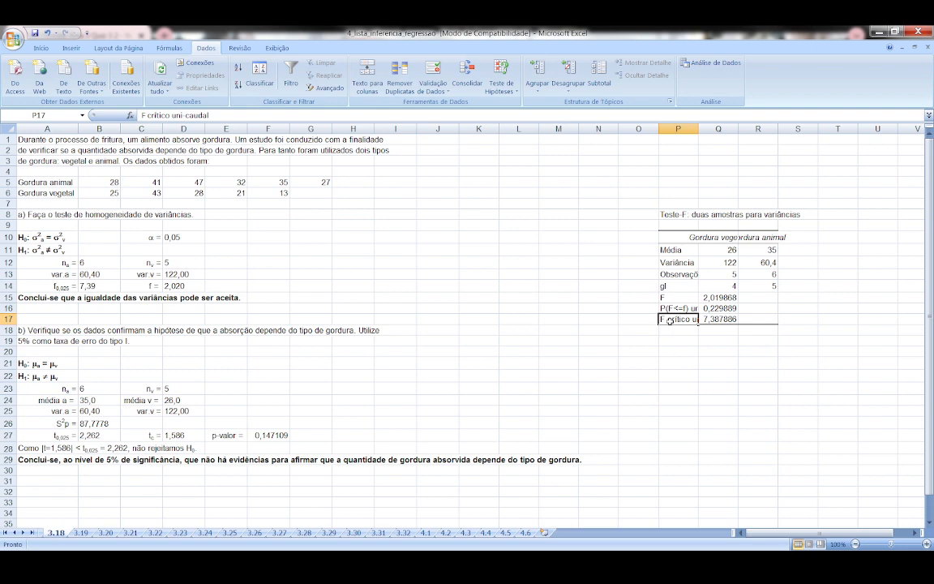
pyautogui.click(712, 320)
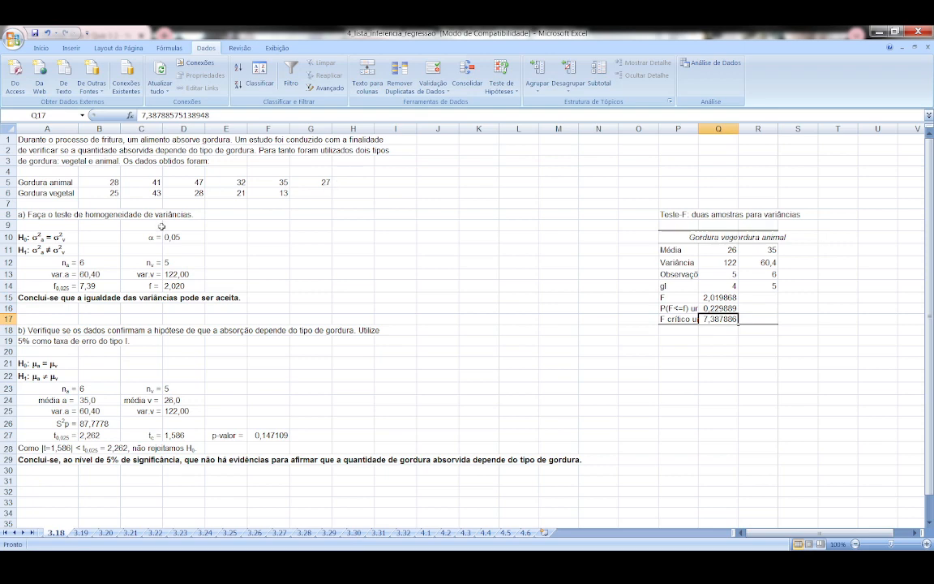
# - Inspect the INVF function arguments of the critical F in B14 and check the degrees of freedom in the F-test output
pyautogui.click(87, 285)
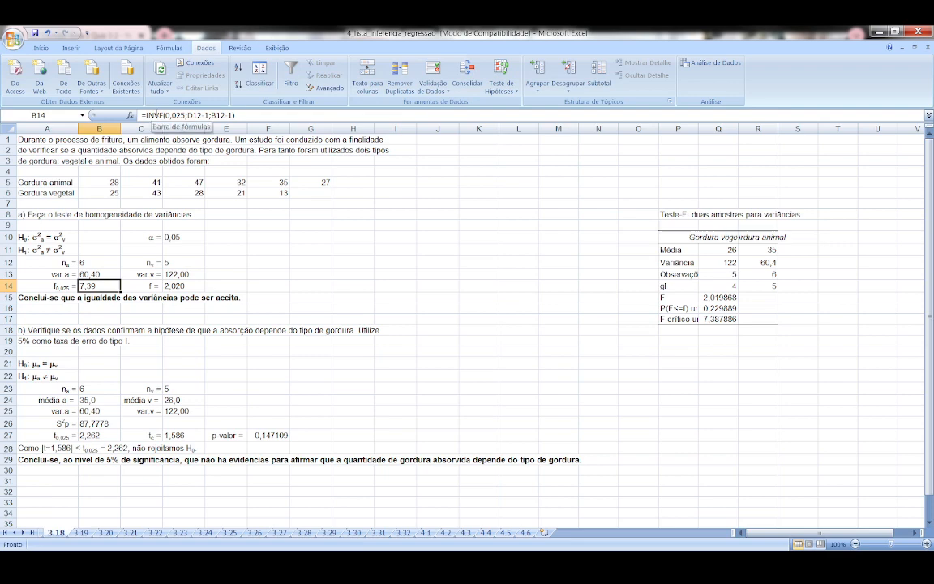
pyautogui.click(129, 115)
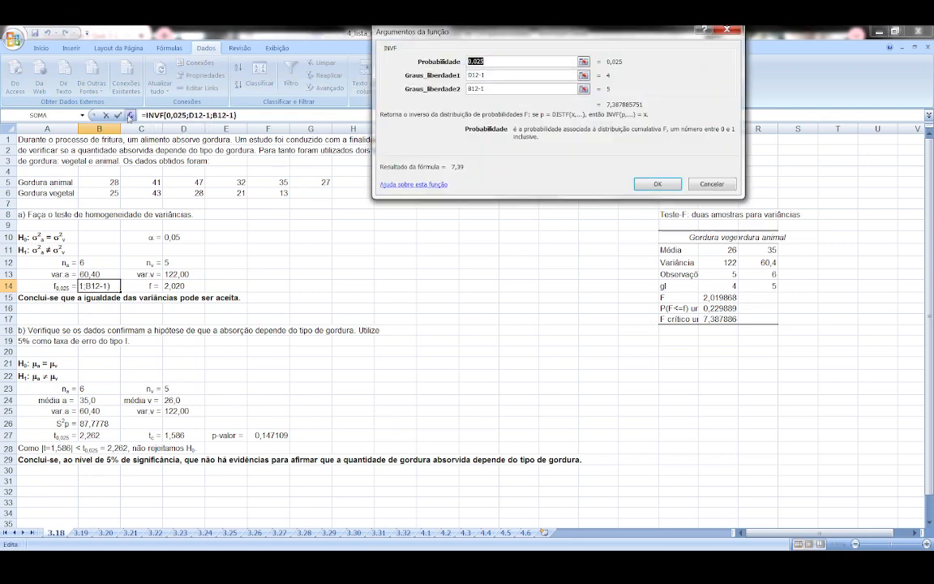
pyautogui.moveTo(496, 28); pyautogui.dragTo(478, 132)
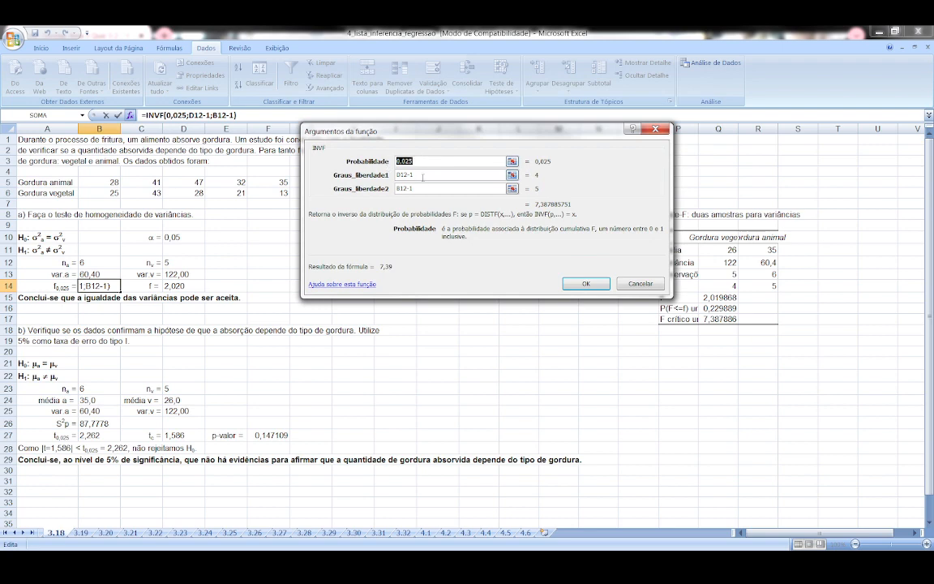
pyautogui.click(422, 176)
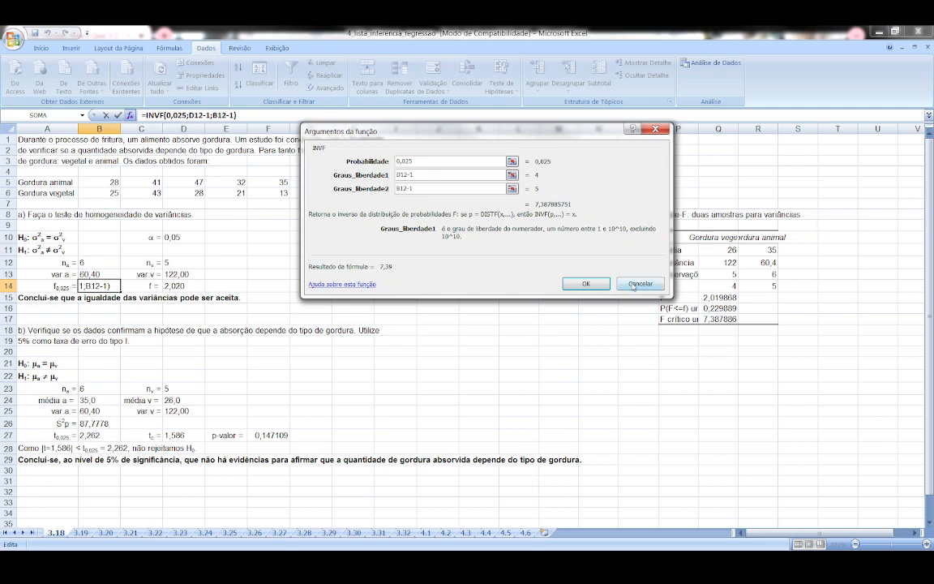
pyautogui.click(585, 283)
pyautogui.click(758, 285)
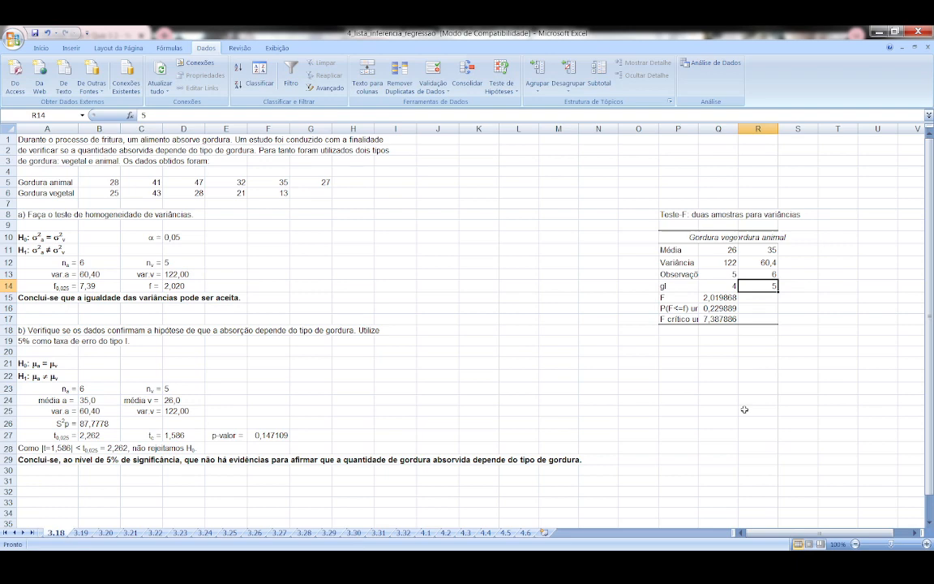
# - Check the F-test output's probability, and add a non-bold, right-aligned label "p-valor =" in F14
pyautogui.click(724, 309)
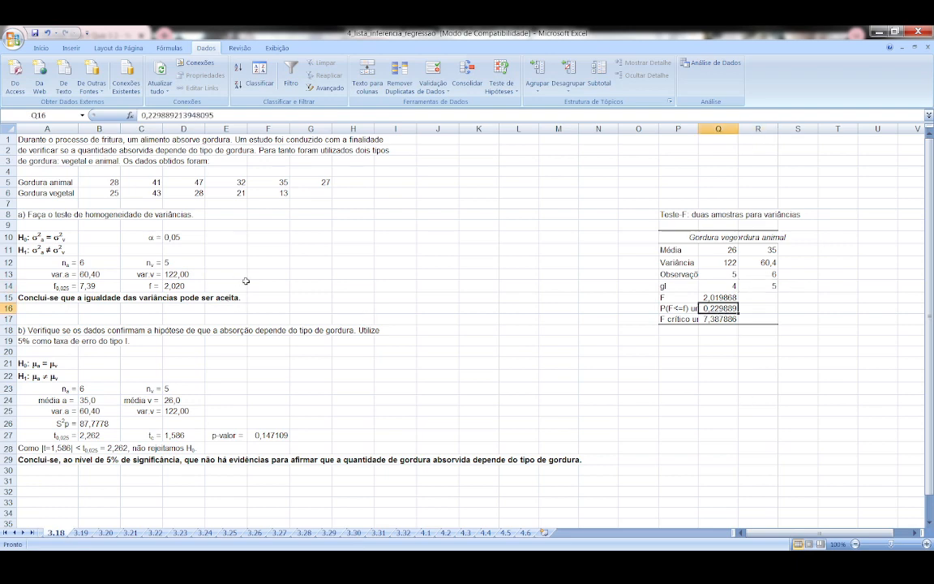
pyautogui.click(242, 285)
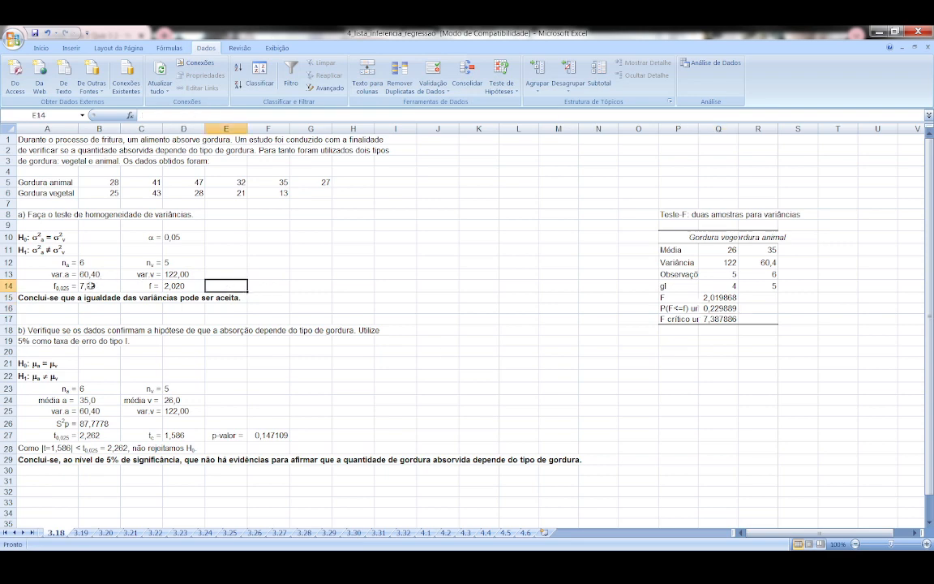
pyautogui.click(91, 286)
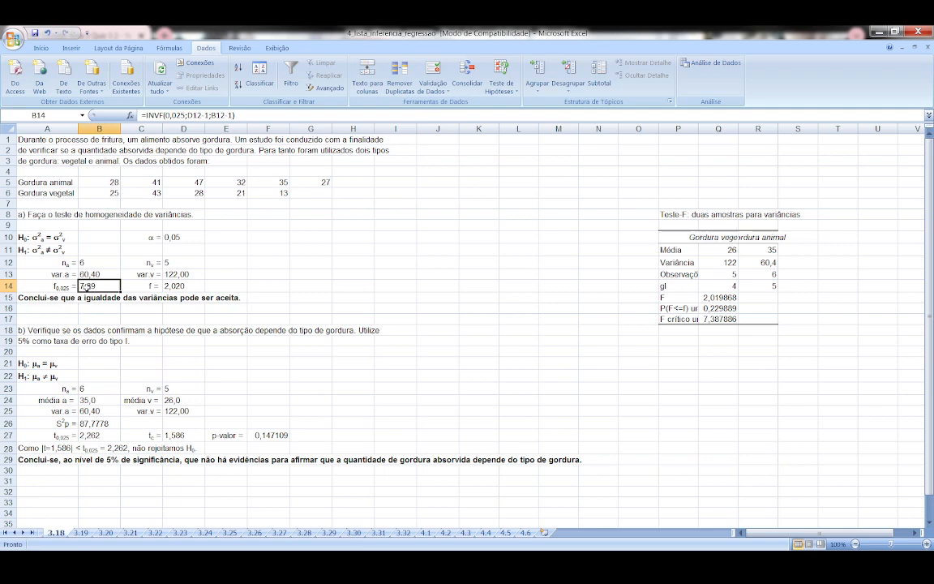
pyautogui.click(261, 286)
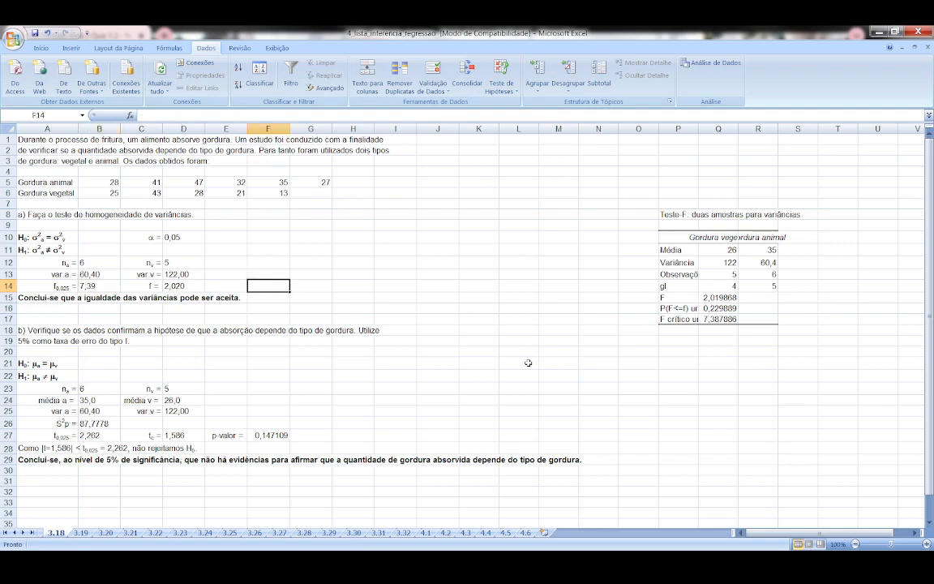
pyautogui.write('p-valor =')
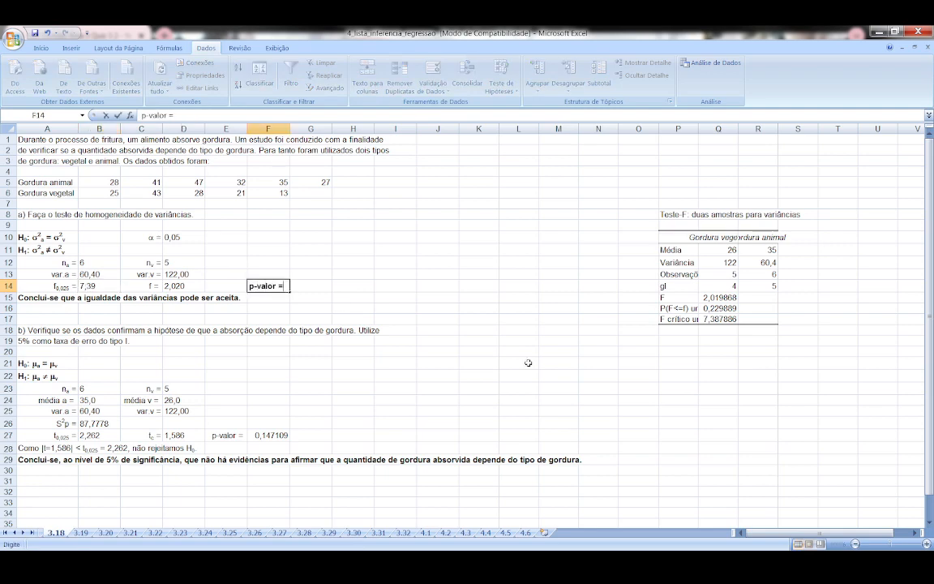
pyautogui.press('Return')
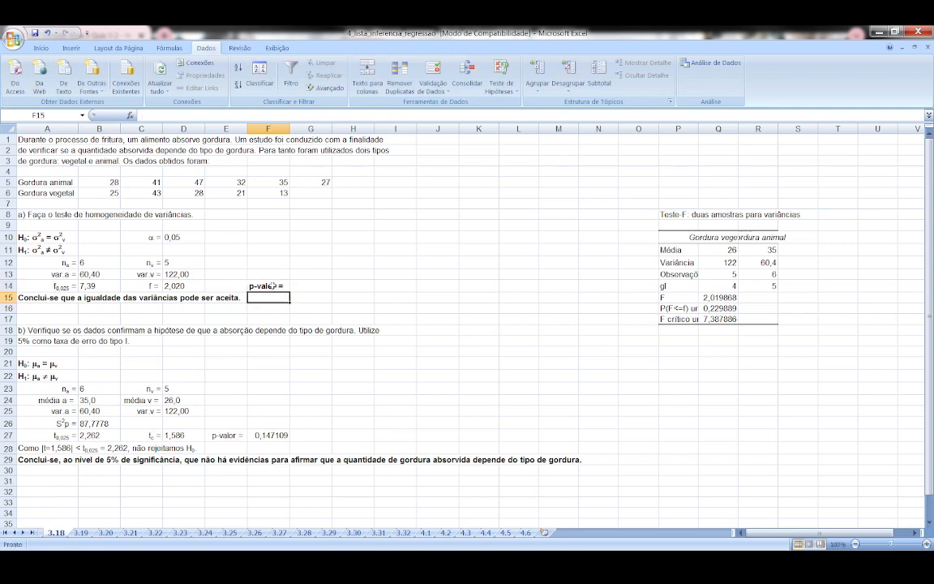
pyautogui.click(266, 287)
# - Compute the p-value in G14 with DISTF, using D14 as X and 4 and 5 as degrees of freedom, and make it non-bold
pyautogui.click(313, 286)
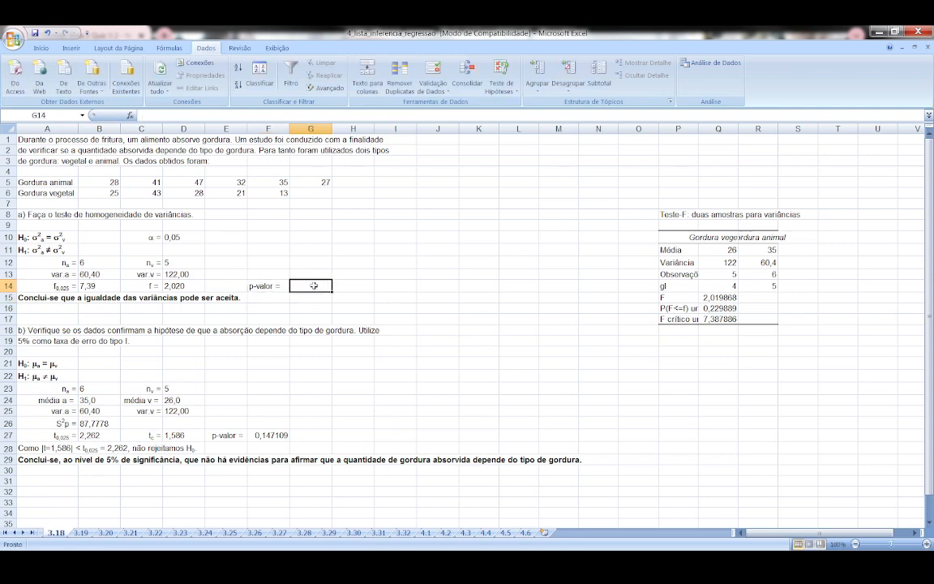
pyautogui.write('=dist')
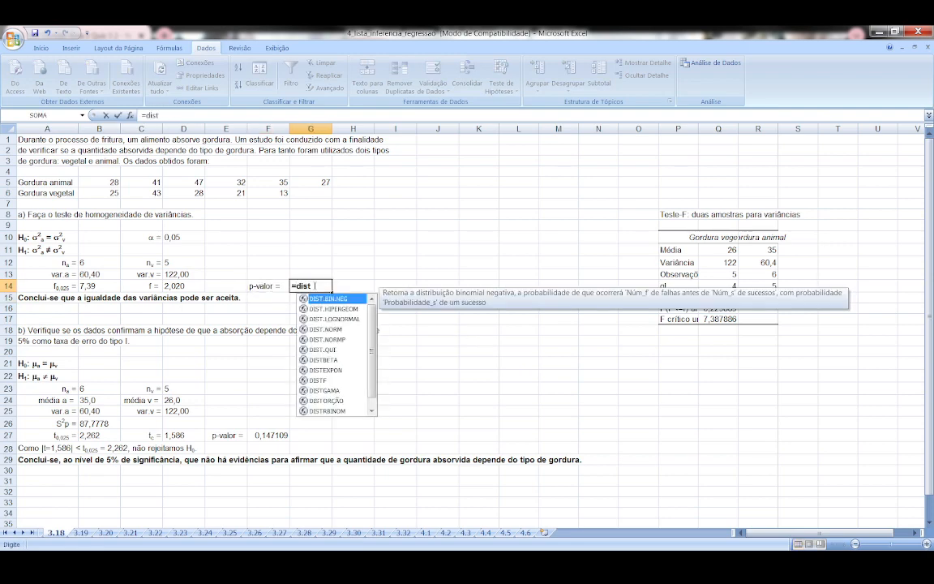
pyautogui.write('f')
pyautogui.doubleClick(316, 298)
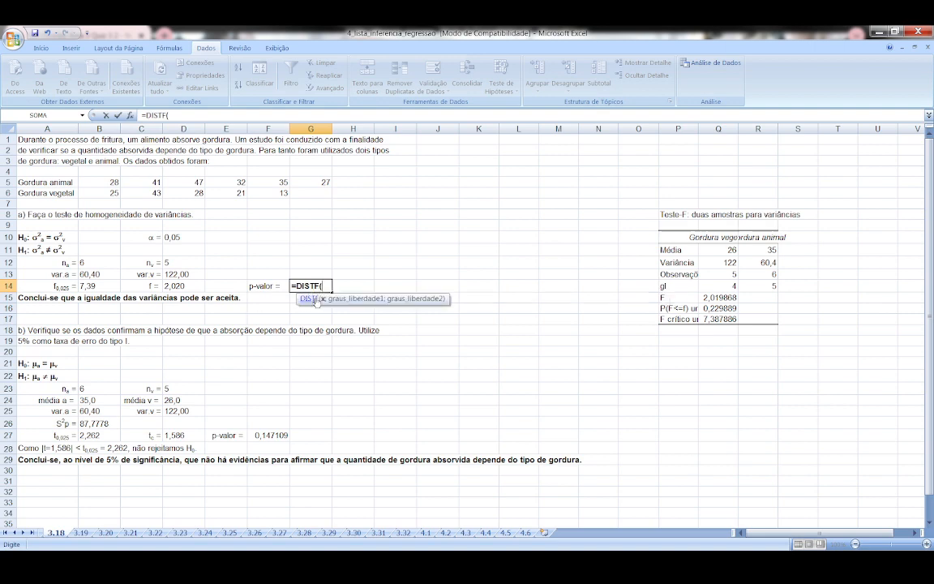
pyautogui.click(130, 115)
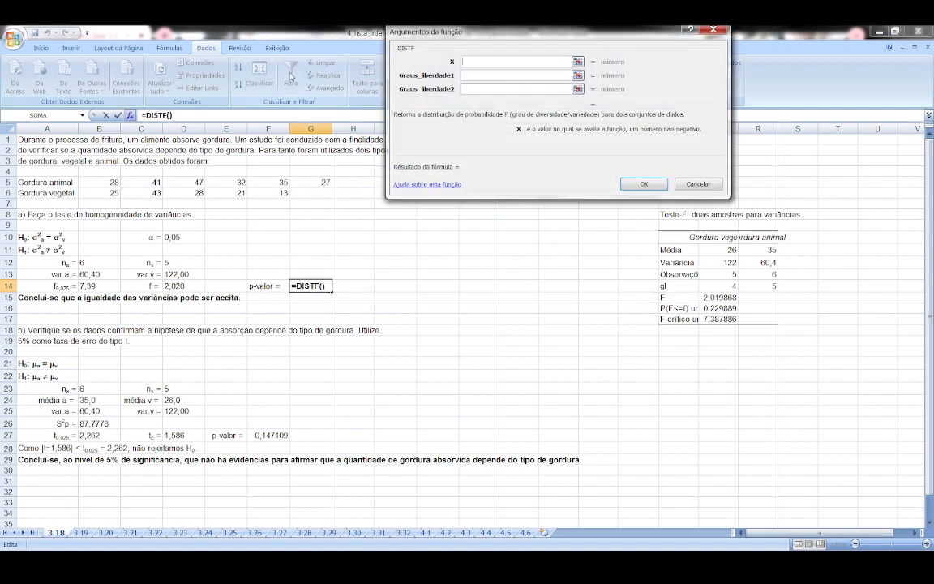
pyautogui.moveTo(533, 33); pyautogui.dragTo(330, 330)
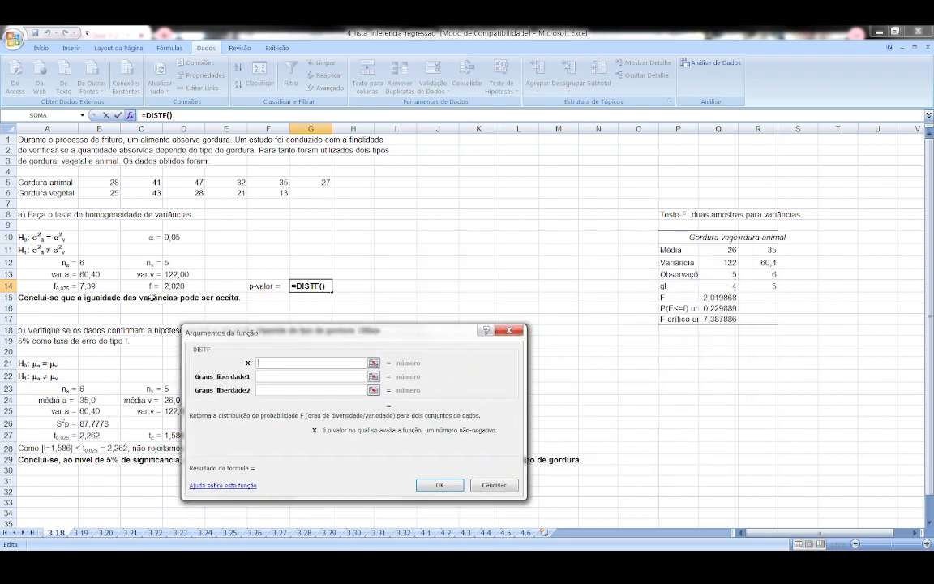
pyautogui.click(175, 285)
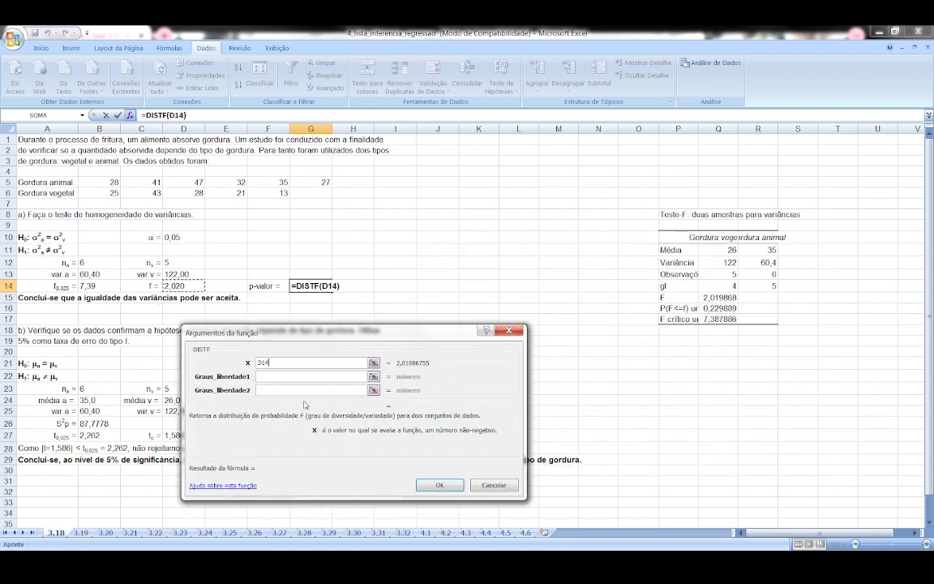
pyautogui.click(289, 376)
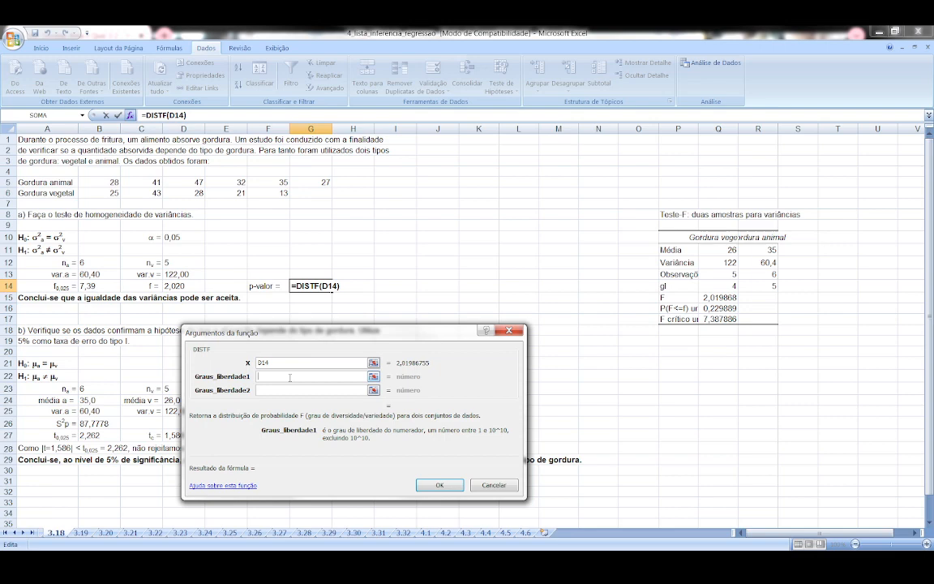
pyautogui.write('4')
pyautogui.click(276, 387)
pyautogui.write('5')
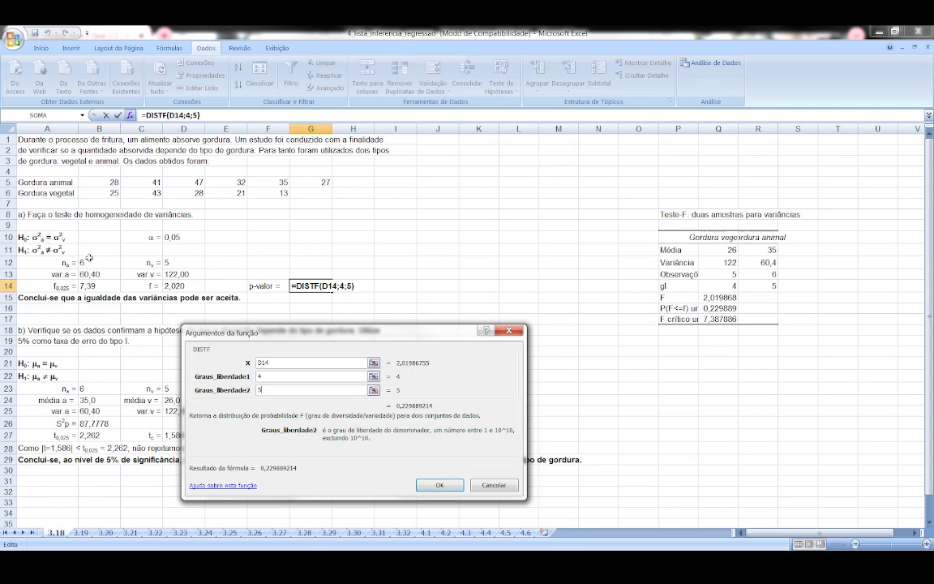
pyautogui.click(438, 484)
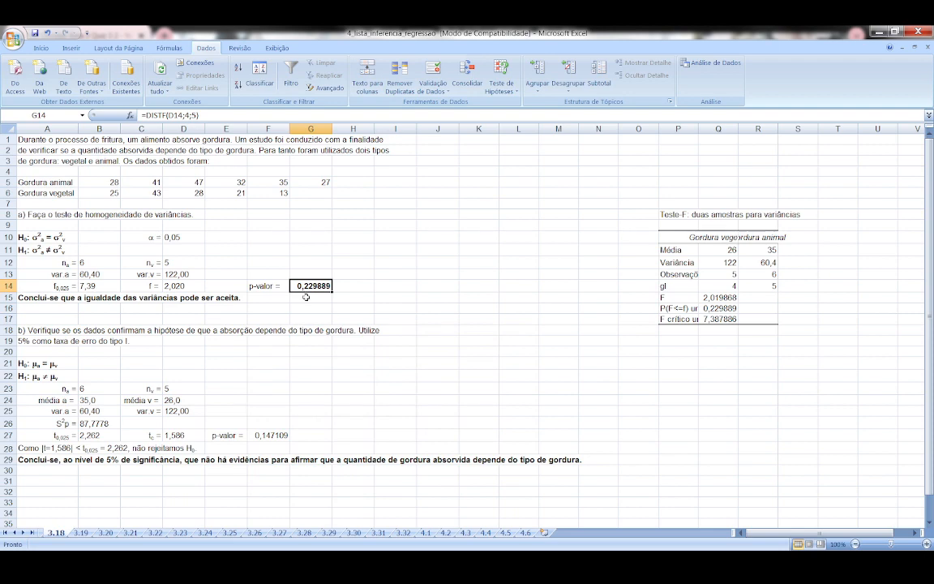
pyautogui.hotkey('ctrl', 'n')
# - Review part b's hypotheses, the p-value in G14 and the t statistic formula in D27
pyautogui.click(128, 362)
pyautogui.click(320, 286)
pyautogui.click(182, 436)
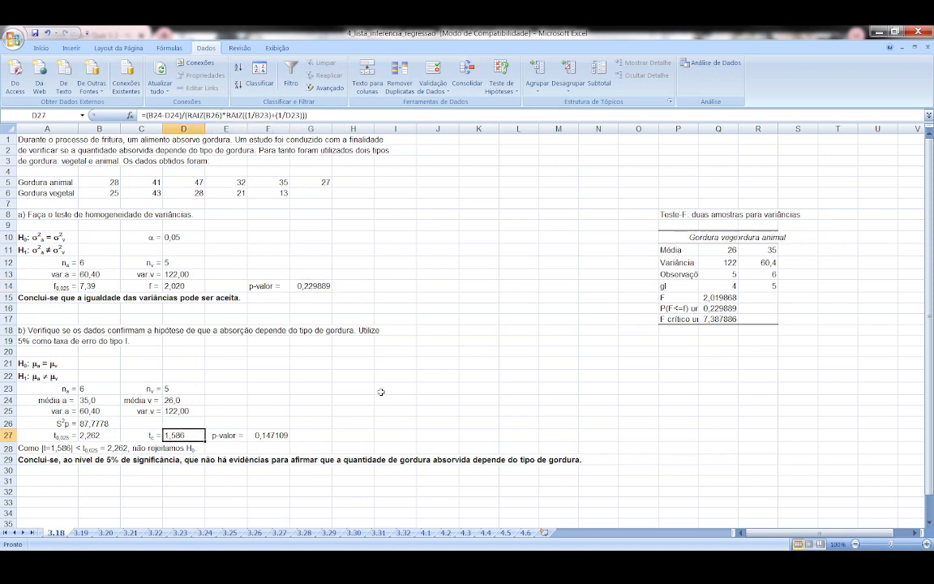
pyautogui.click(320, 391)
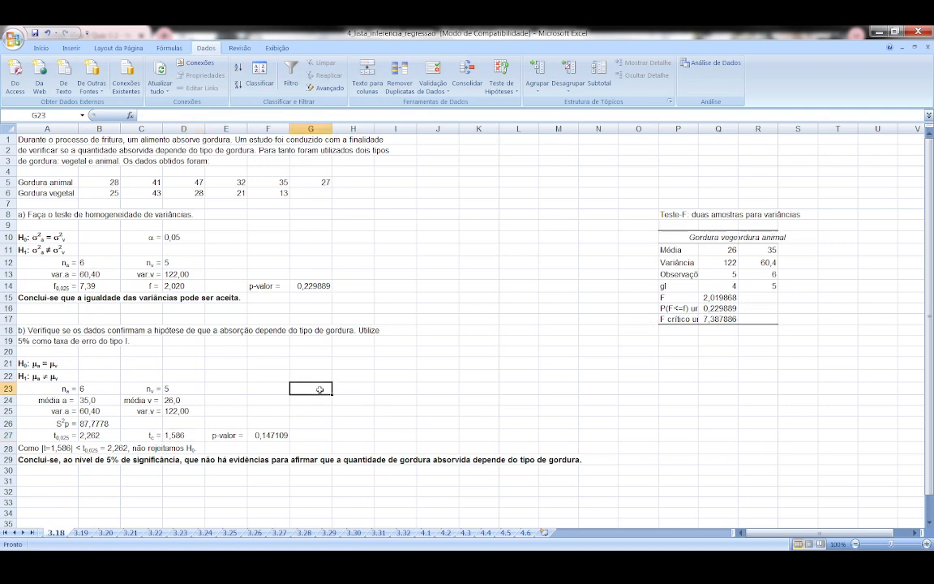
# - Open the data analysis tool "Teste-T: duas amostras presumindo variâncias equivalentes"
pyautogui.click(722, 63)
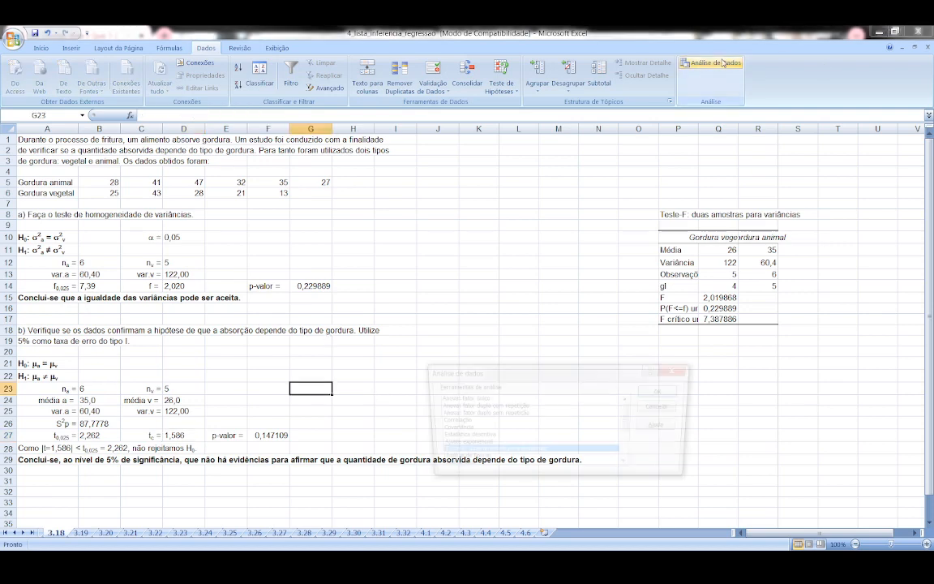
pyautogui.moveTo(482, 371); pyautogui.dragTo(389, 152)
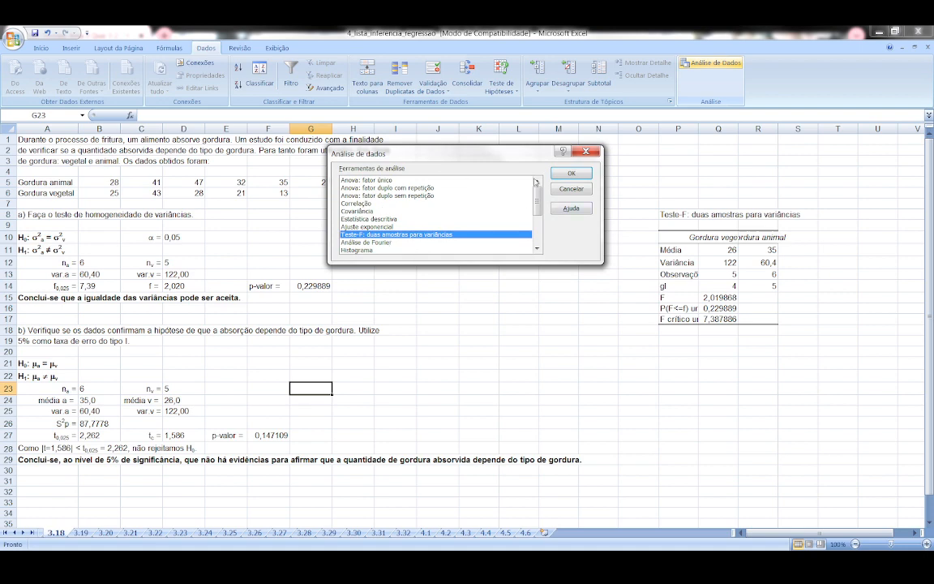
pyautogui.scroll(-3, 366, 243)
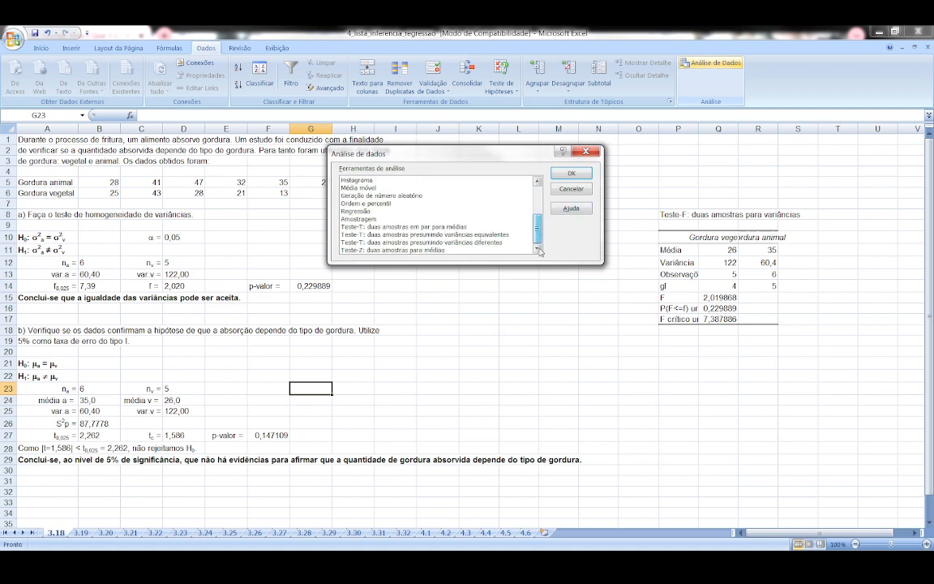
pyautogui.click(369, 234)
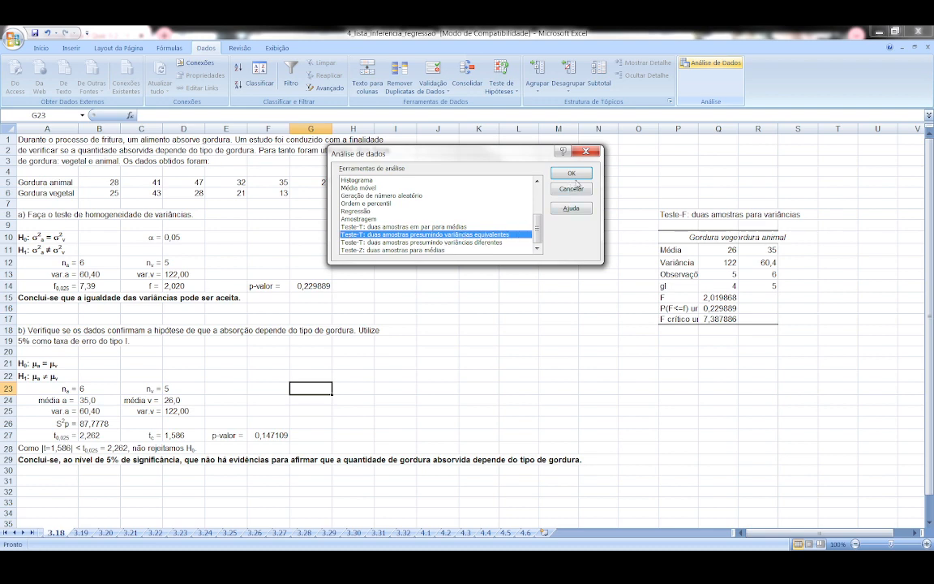
pyautogui.press('Return')
# - Run the t-test with variable 1 as A5:G5, variable 2 as A6:F6, labels included, alpha 0,05, blank mean difference and output at O20
pyautogui.moveTo(491, 134); pyautogui.dragTo(542, 340)
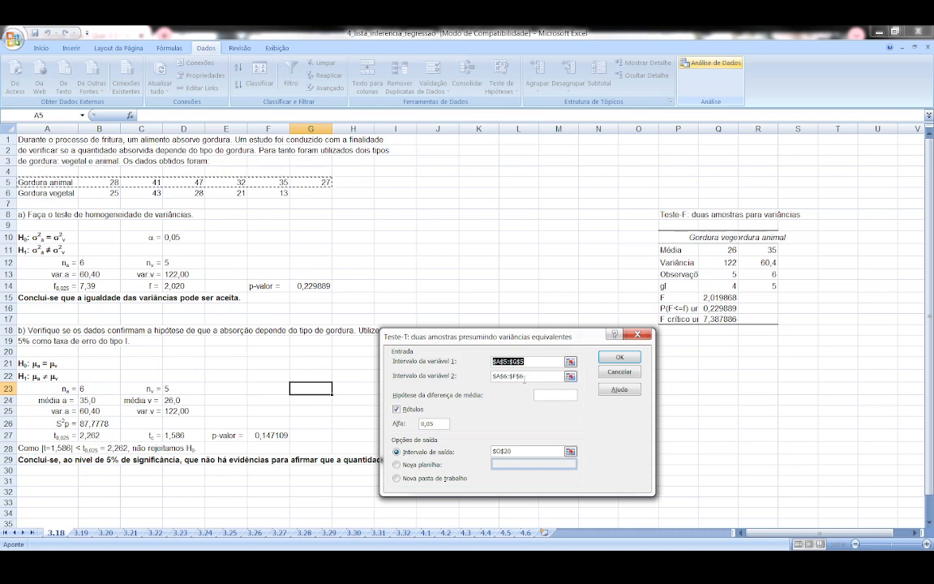
pyautogui.click(524, 376)
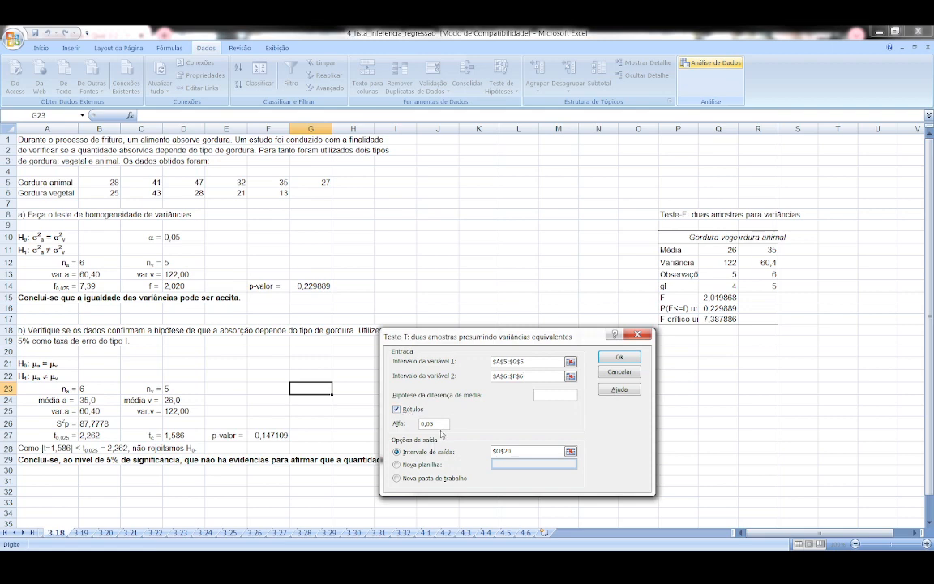
pyautogui.click(434, 423)
pyautogui.click(533, 452)
pyautogui.moveTo(479, 341); pyautogui.dragTo(188, 326)
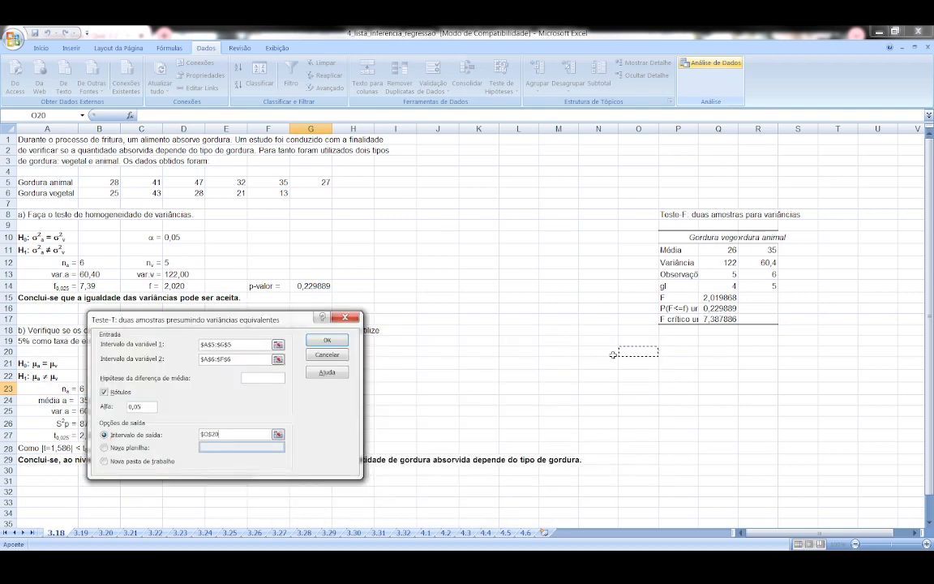
pyautogui.moveTo(287, 320); pyautogui.dragTo(445, 218)
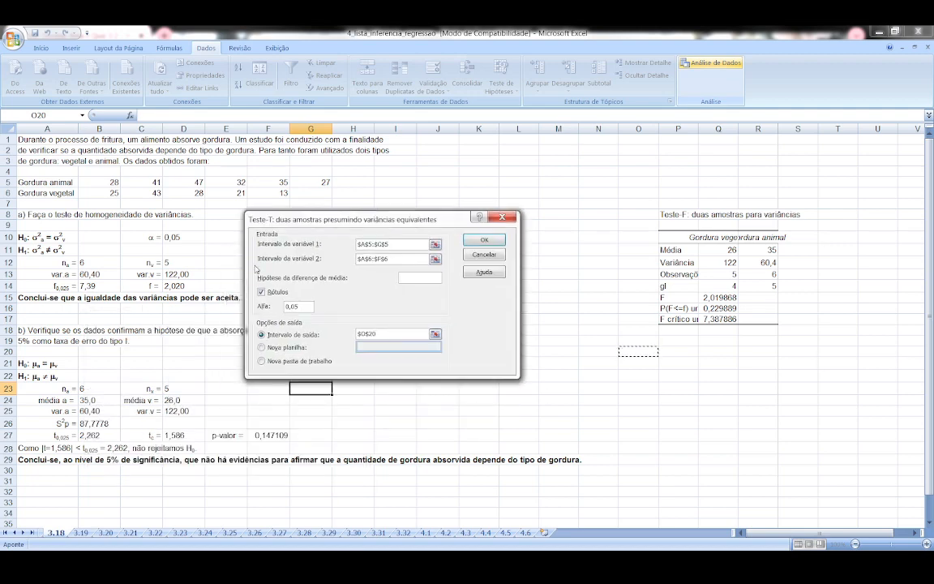
pyautogui.click(416, 276)
pyautogui.click(492, 239)
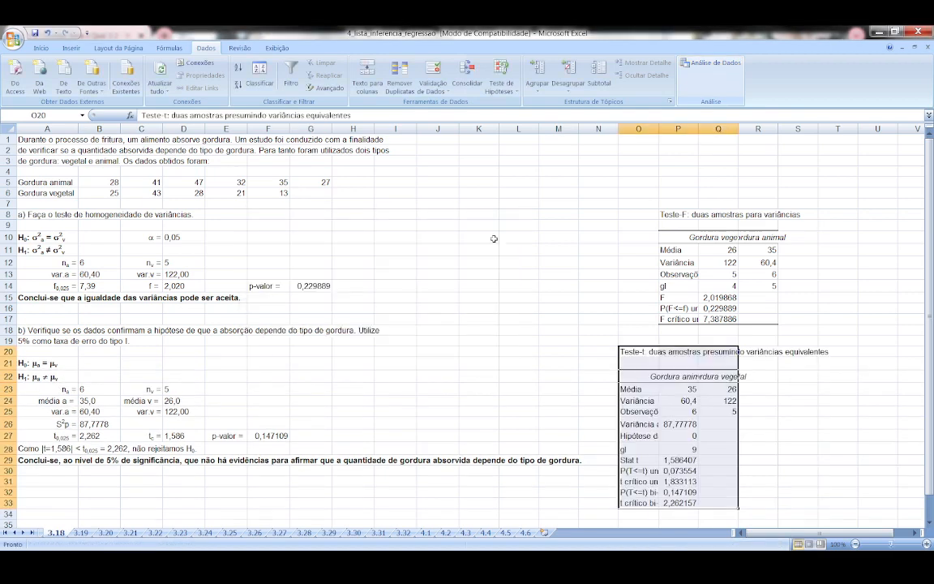
# - Check the t-test output's mean, variance and observations, and compare its pooled variance with the manual formula in B26
pyautogui.click(681, 389)
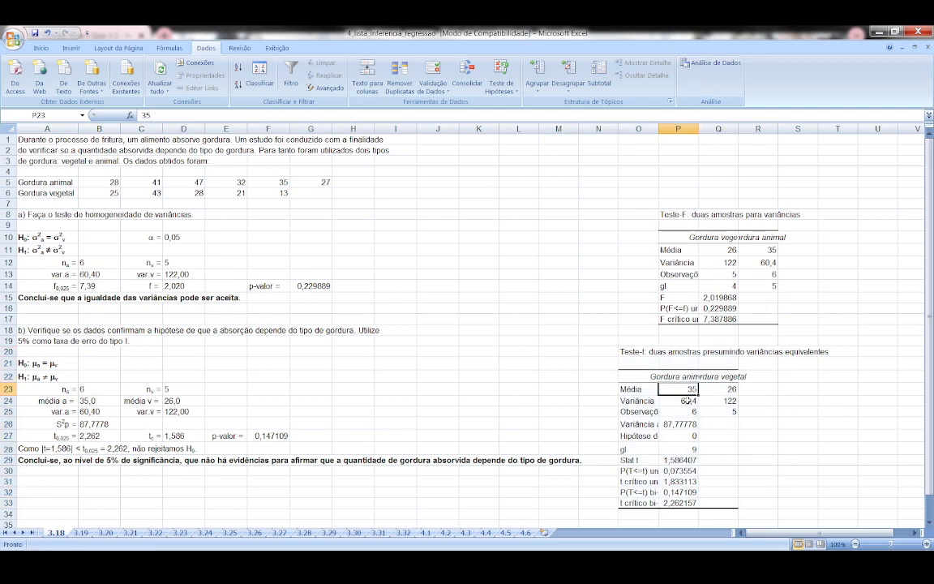
pyautogui.click(688, 401)
pyautogui.click(688, 411)
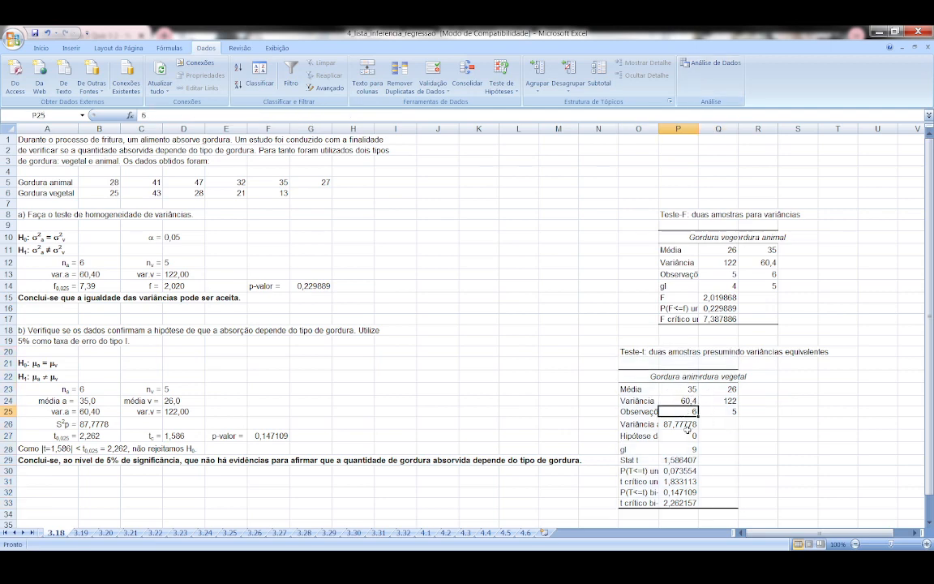
pyautogui.click(687, 425)
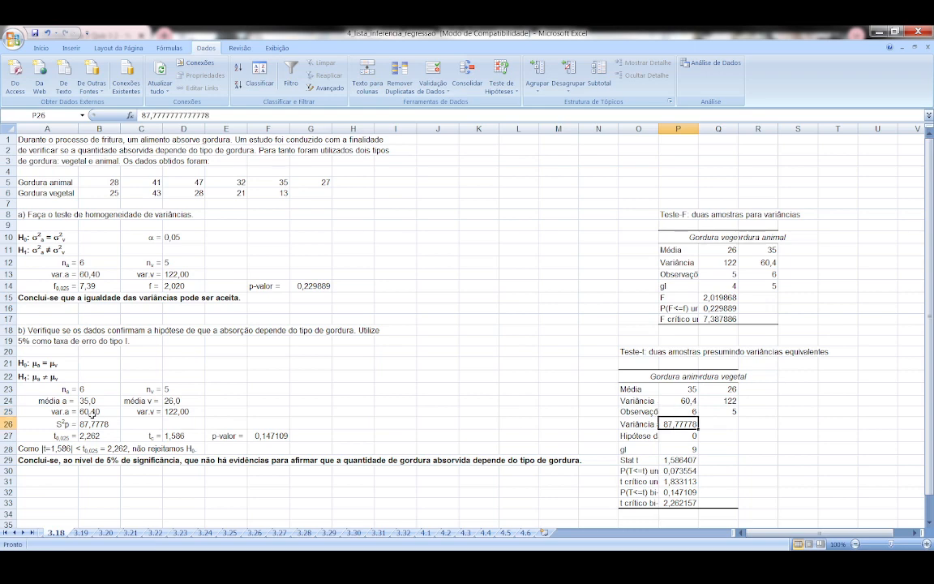
pyautogui.click(95, 424)
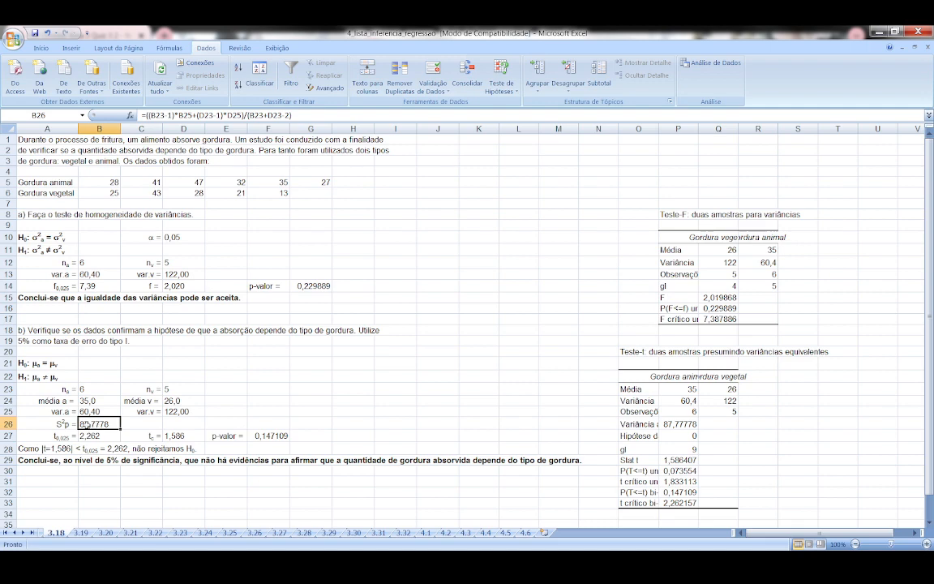
pyautogui.click(688, 423)
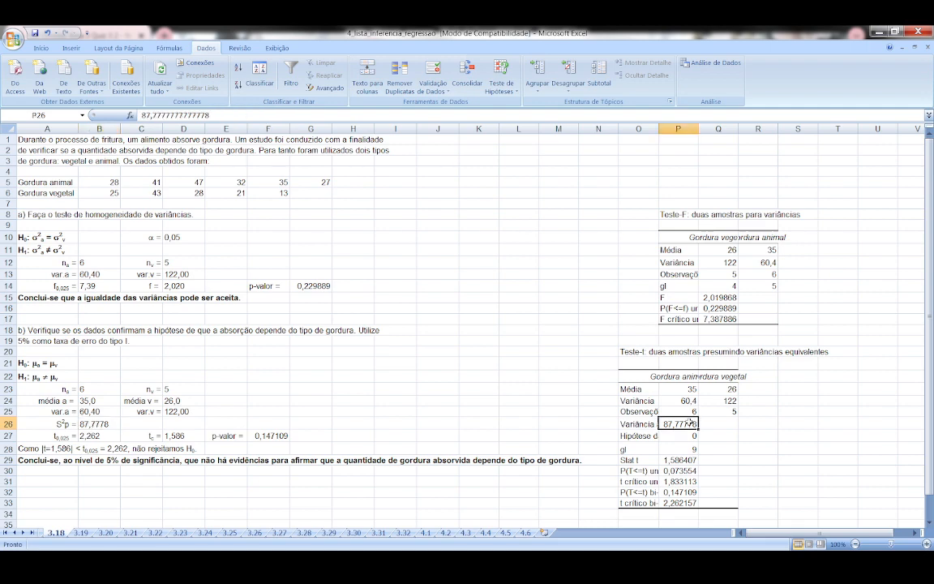
# - Check the t-test output's degrees of freedom and compare its t statistic with the manual formula in D27
pyautogui.click(689, 448)
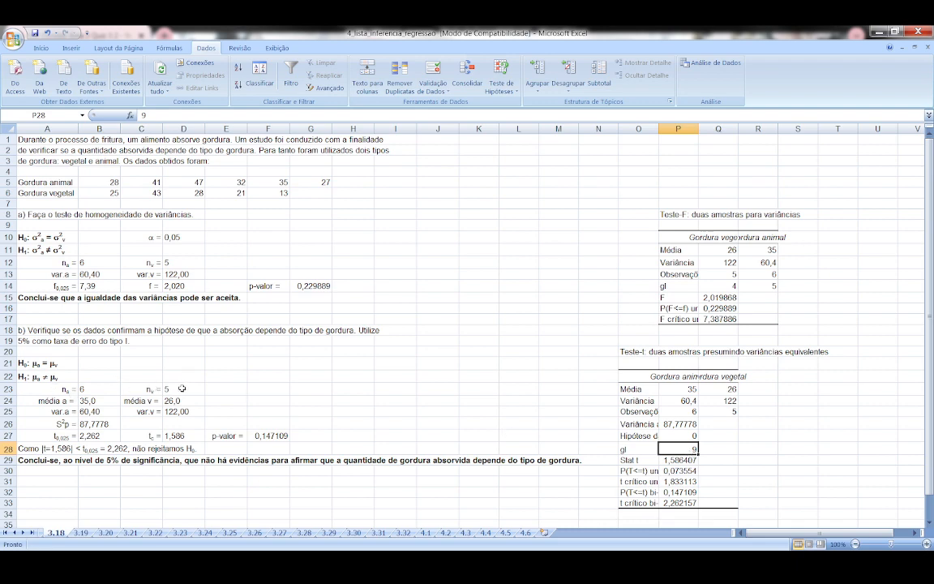
pyautogui.click(685, 459)
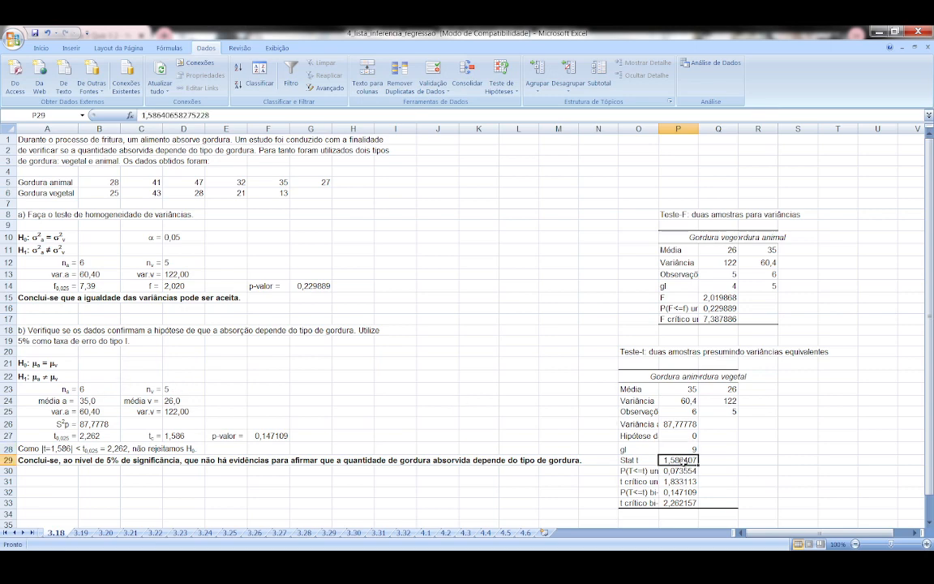
pyautogui.click(181, 437)
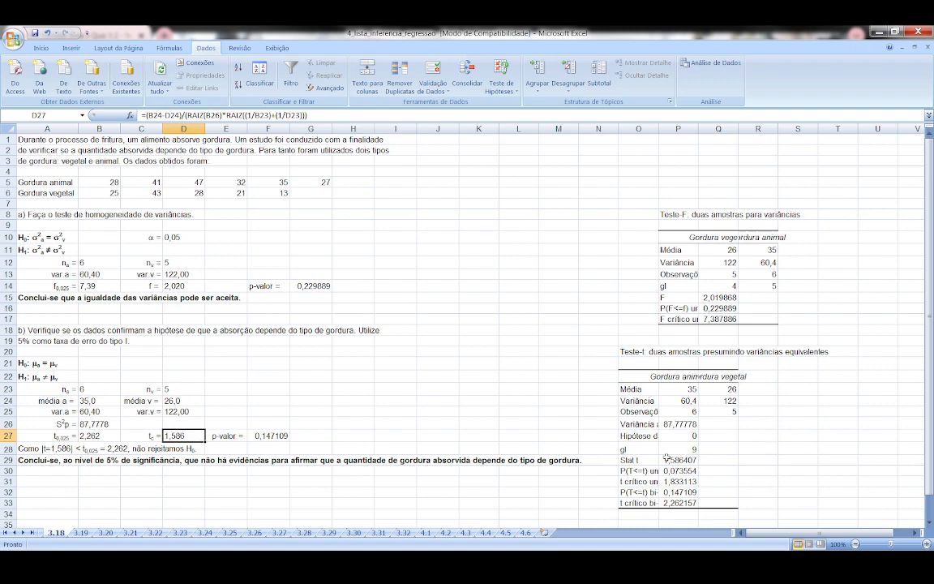
pyautogui.click(685, 459)
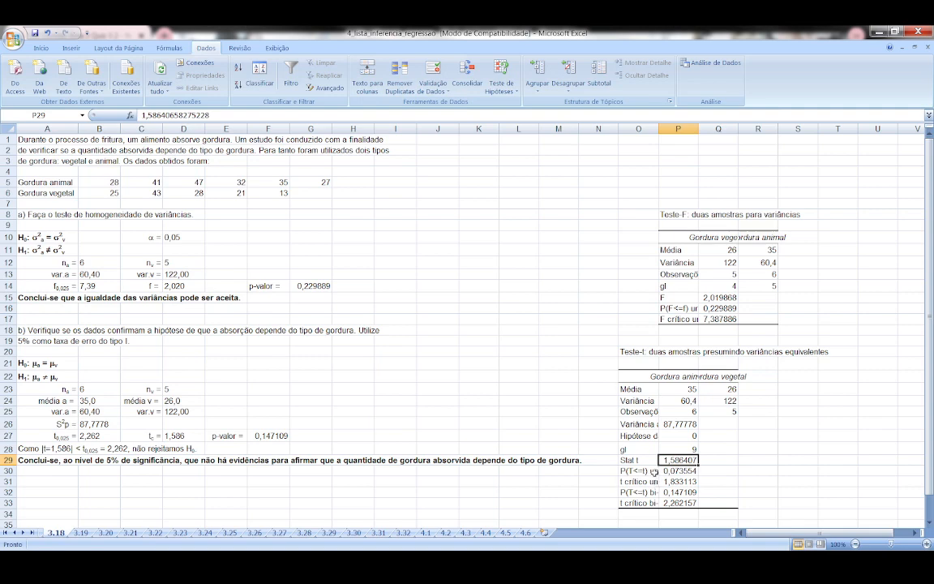
# - Widen column O to show the one-tailed and two-tailed row labels of the t-test output
pyautogui.moveTo(645, 470); pyautogui.dragTo(650, 482)
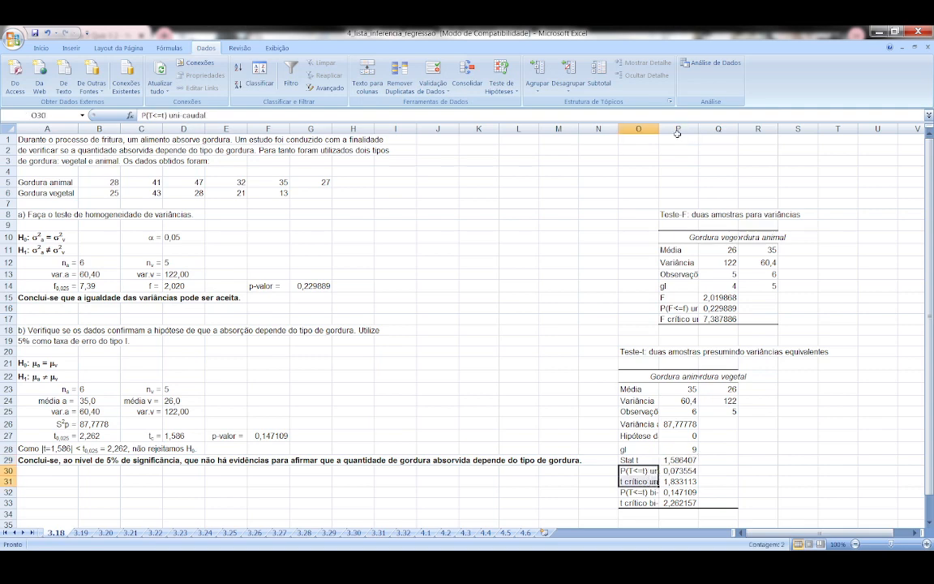
pyautogui.moveTo(659, 129); pyautogui.dragTo(691, 129)
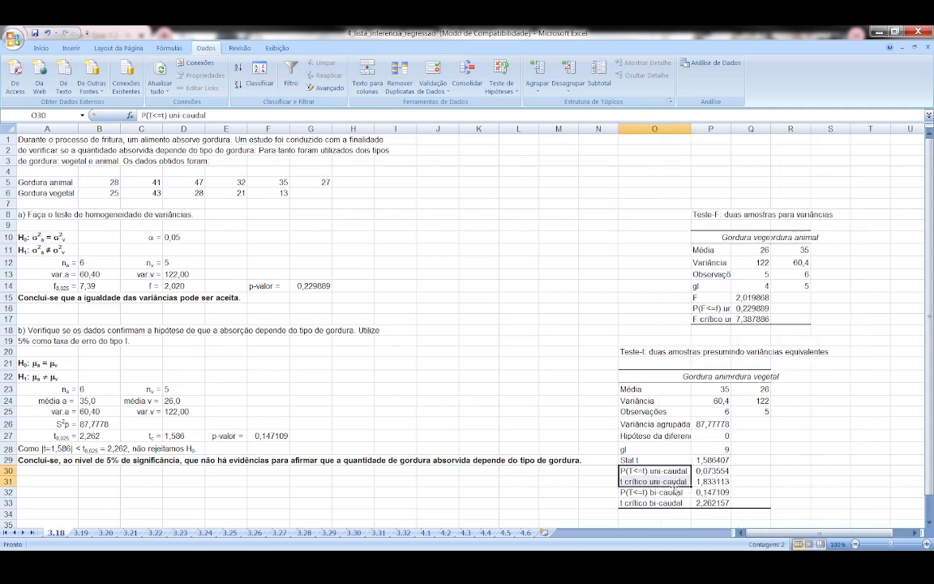
pyautogui.moveTo(667, 493); pyautogui.dragTo(671, 502)
# - Compare the two-tailed critical t and p-value in the t-test output with the manual formulas in B27 and F27
pyautogui.click(724, 504)
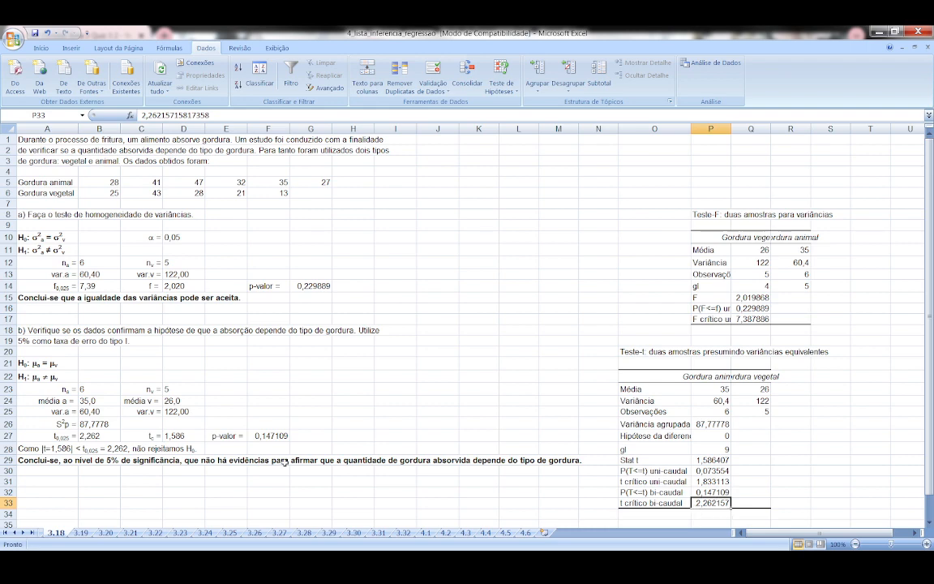
pyautogui.click(97, 436)
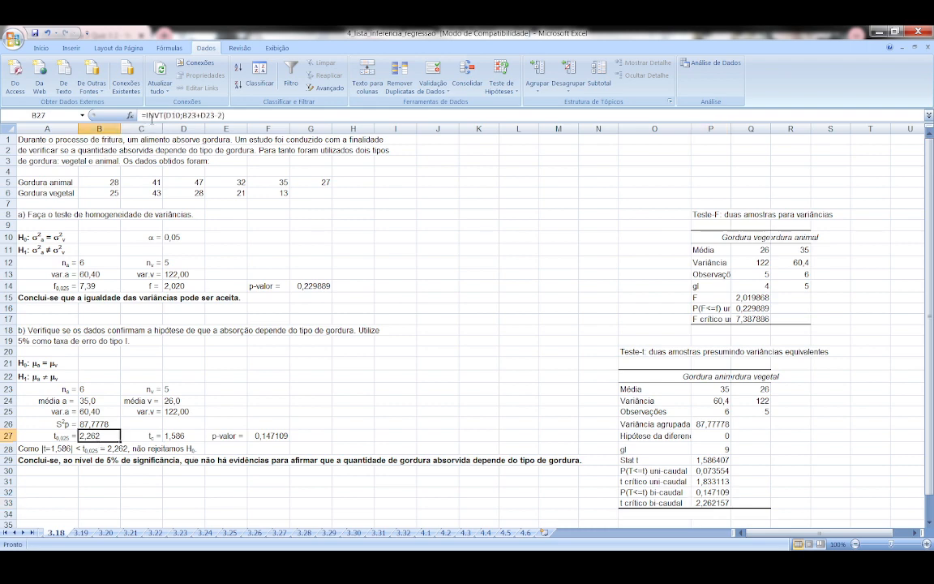
pyautogui.click(713, 492)
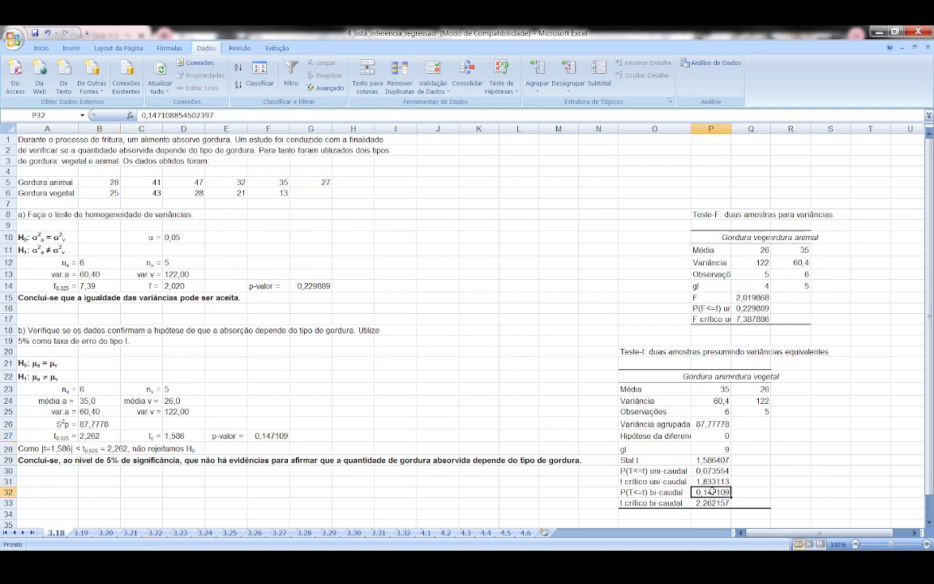
pyautogui.click(267, 436)
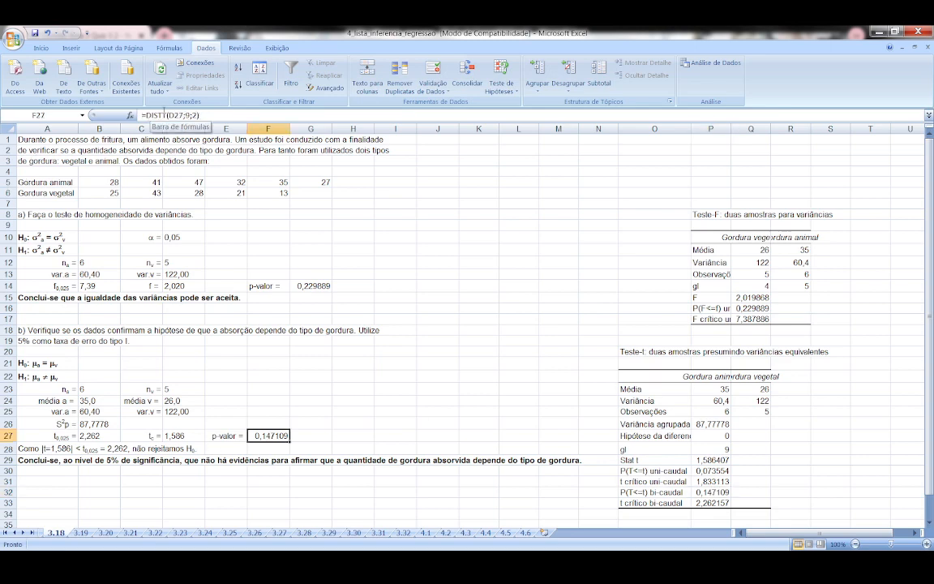